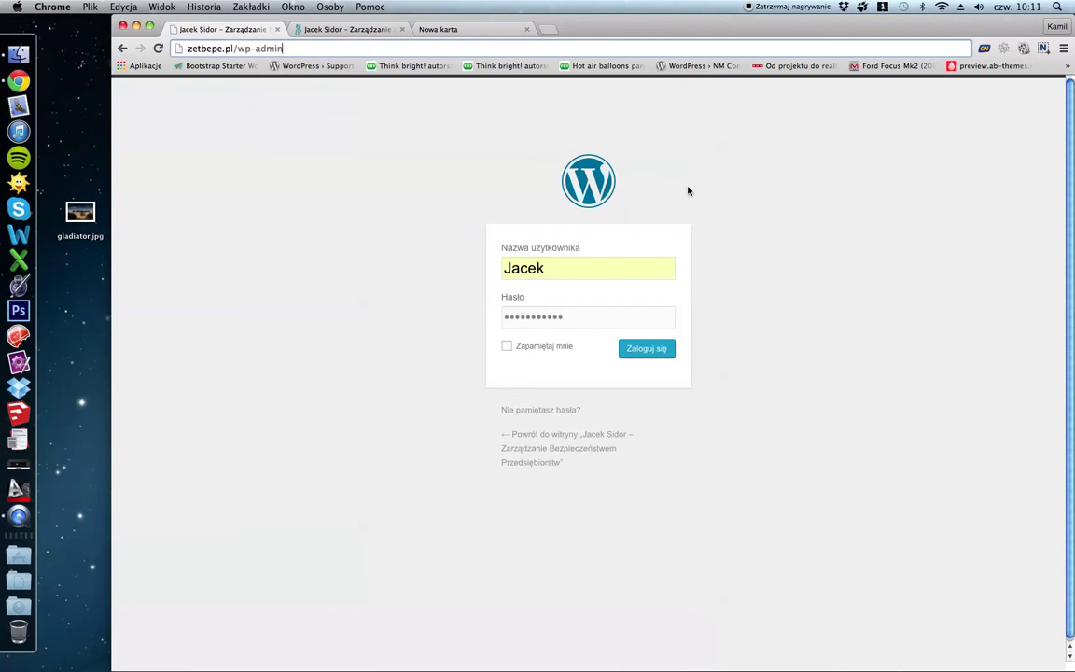
Log in to the site's wp-admin and reach the Kokpit dashboard.
click(506, 268)
click(733, 354)
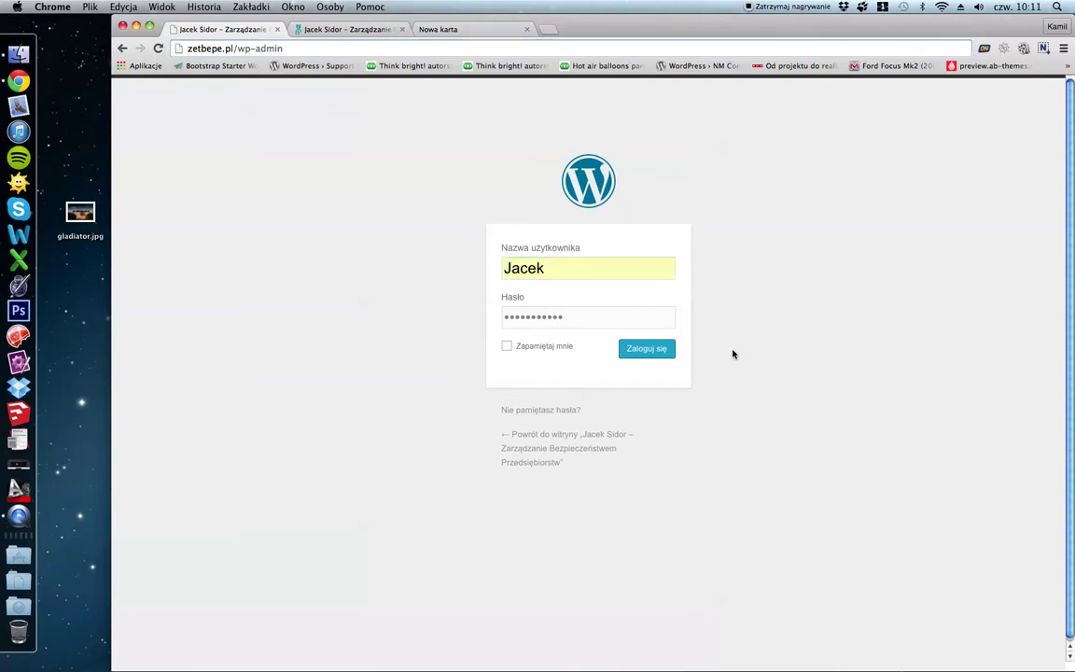
click(623, 348)
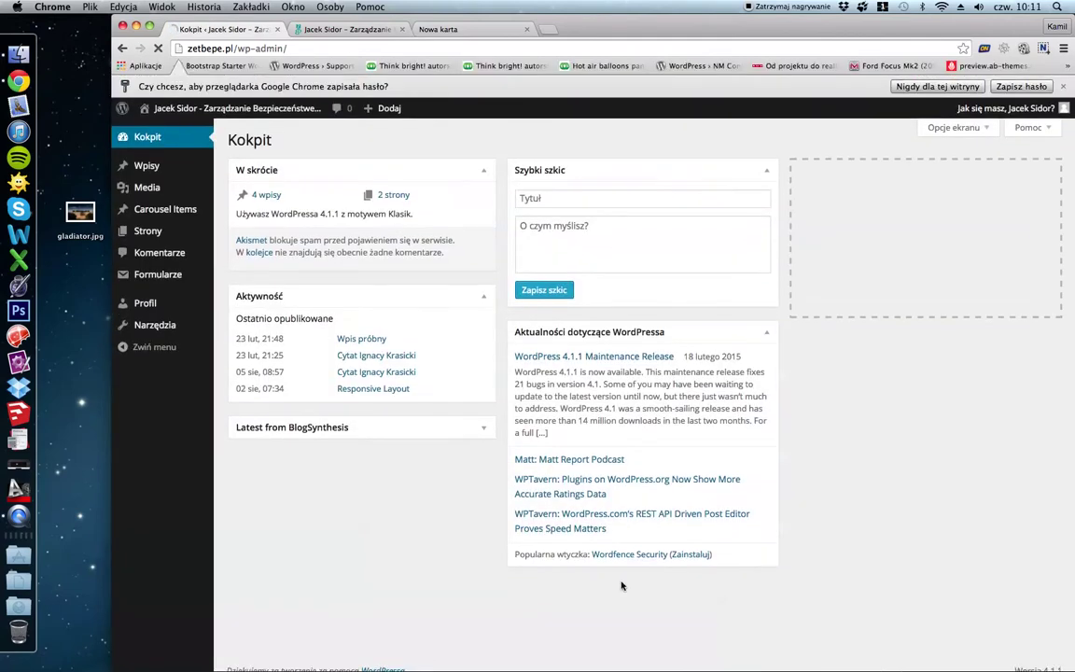
Decline Chrome's password saving and go to the Profil settings.
click(955, 84)
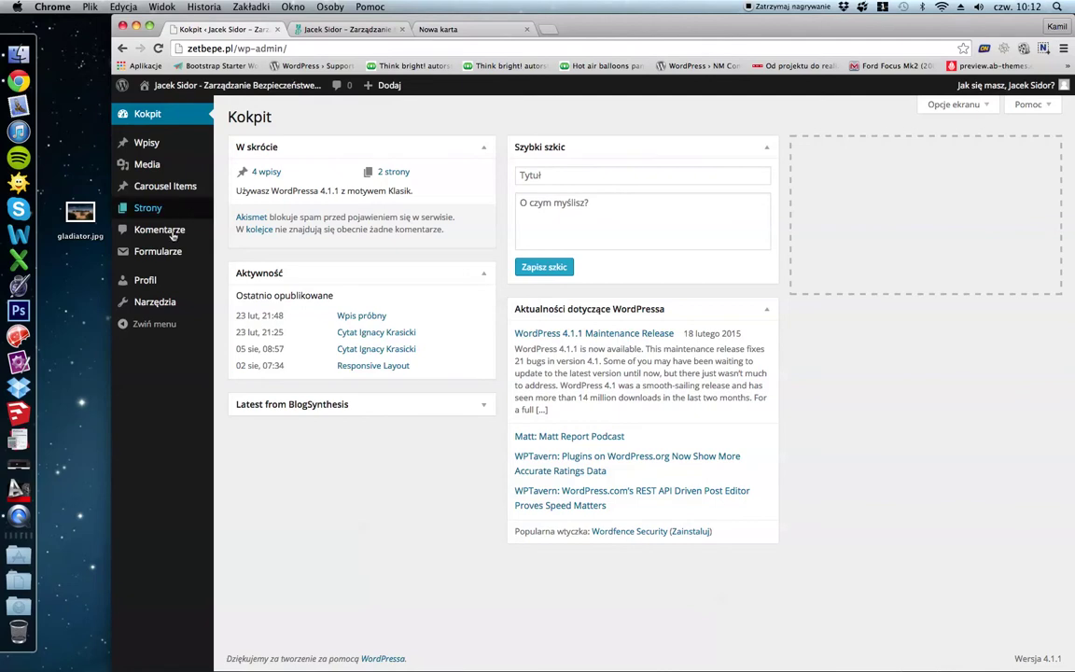
click(140, 282)
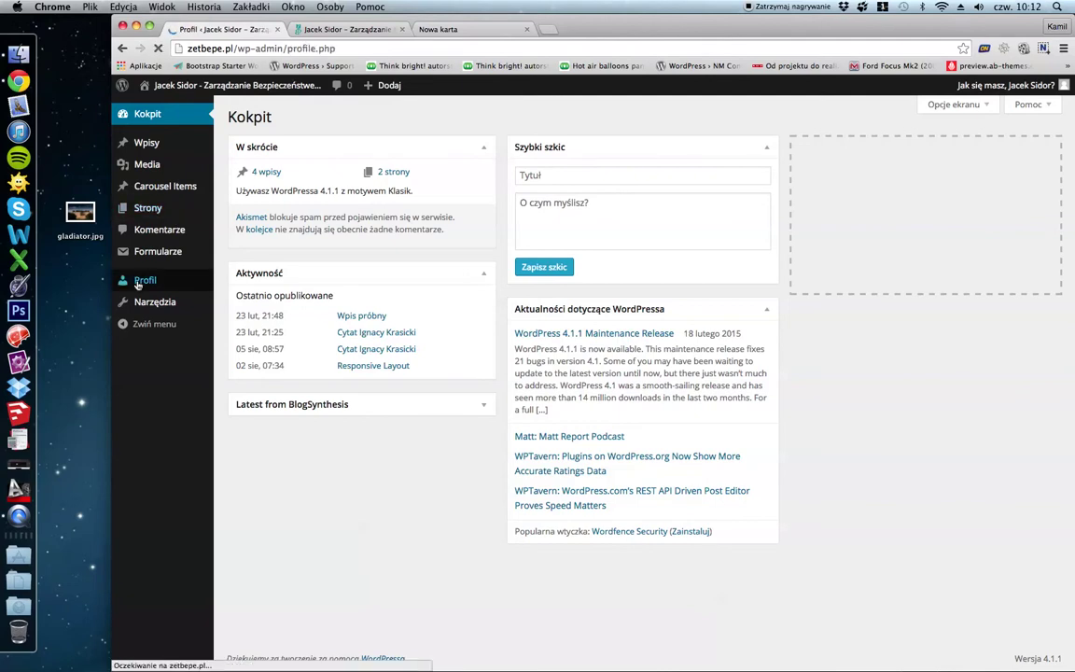
scroll(252, 263, down, 5)
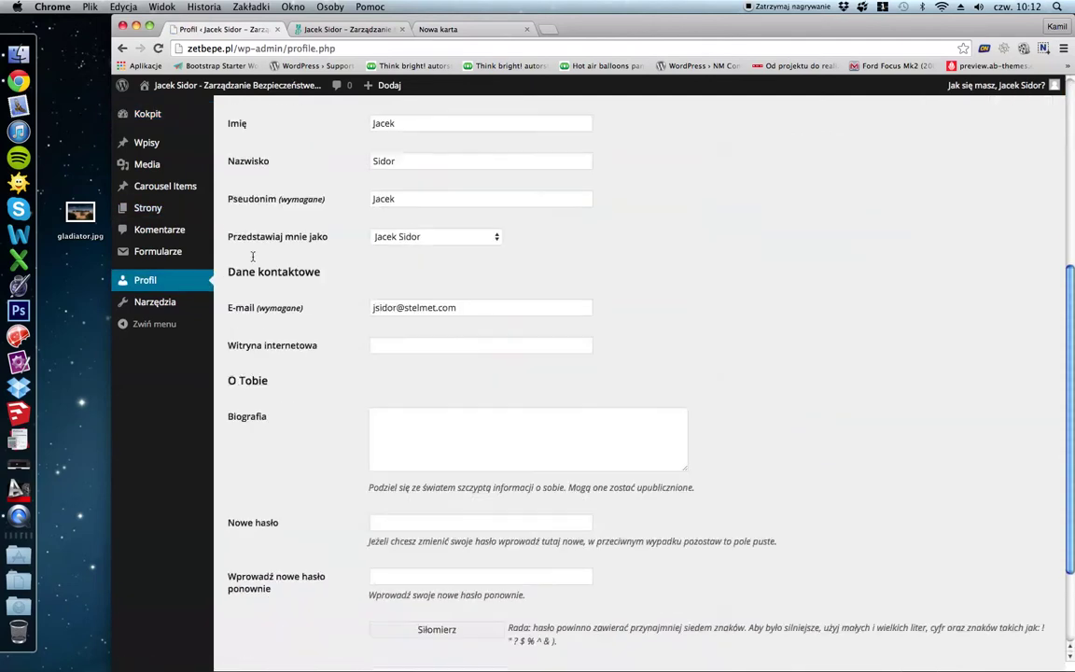
Enter and confirm a new account password, save the profile, and view the live homepage.
click(423, 393)
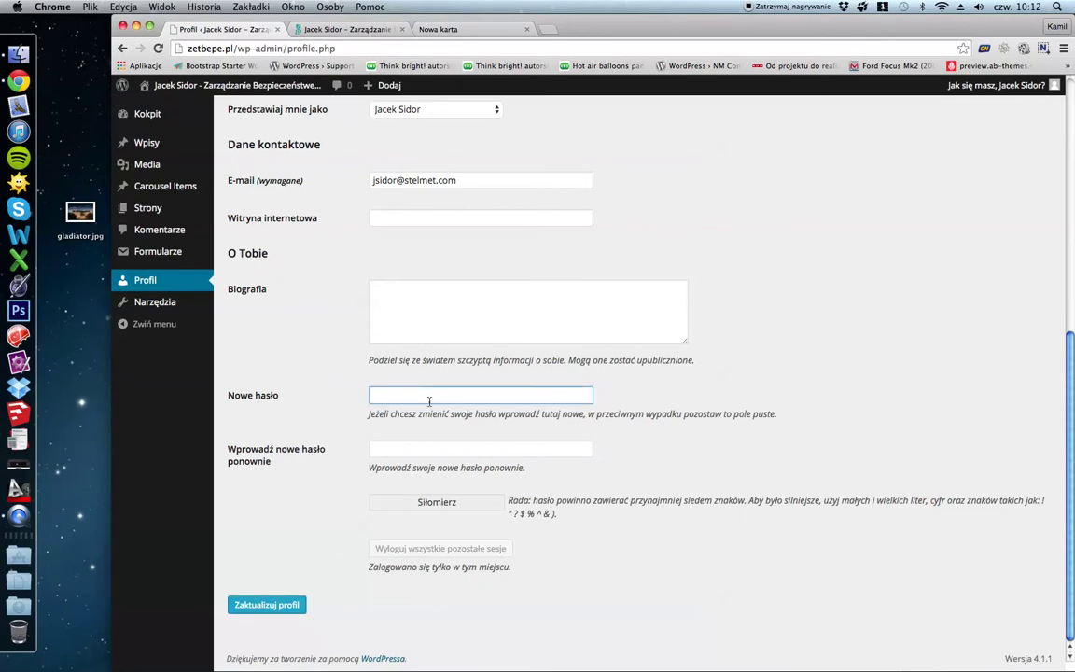
click(408, 449)
click(394, 396)
click(401, 452)
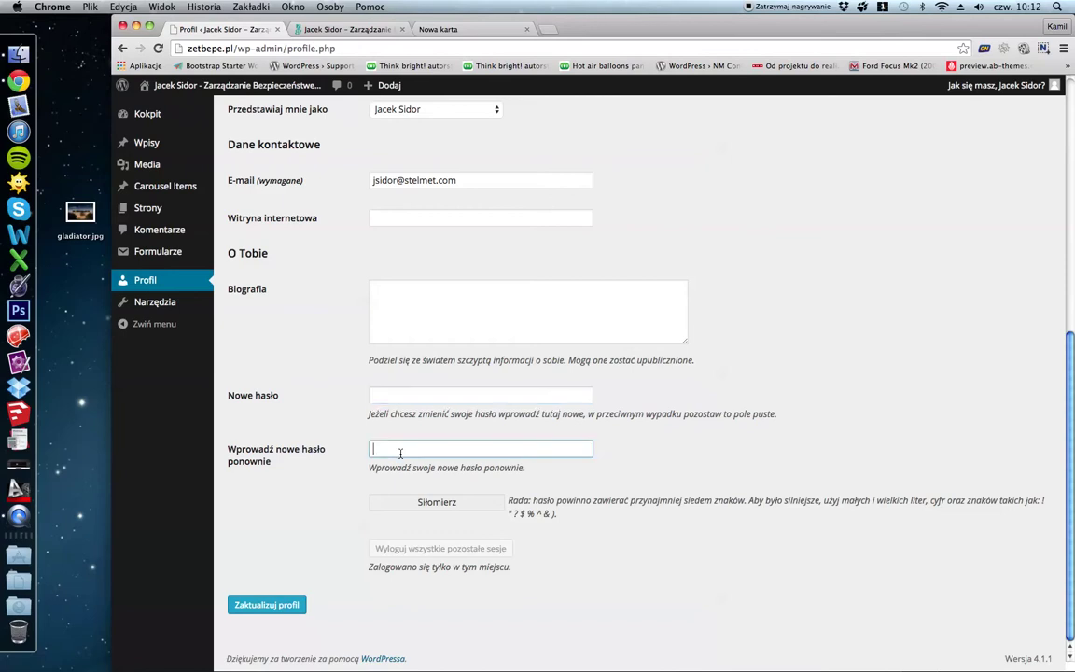
click(397, 392)
click(300, 516)
click(429, 395)
click(413, 451)
click(288, 607)
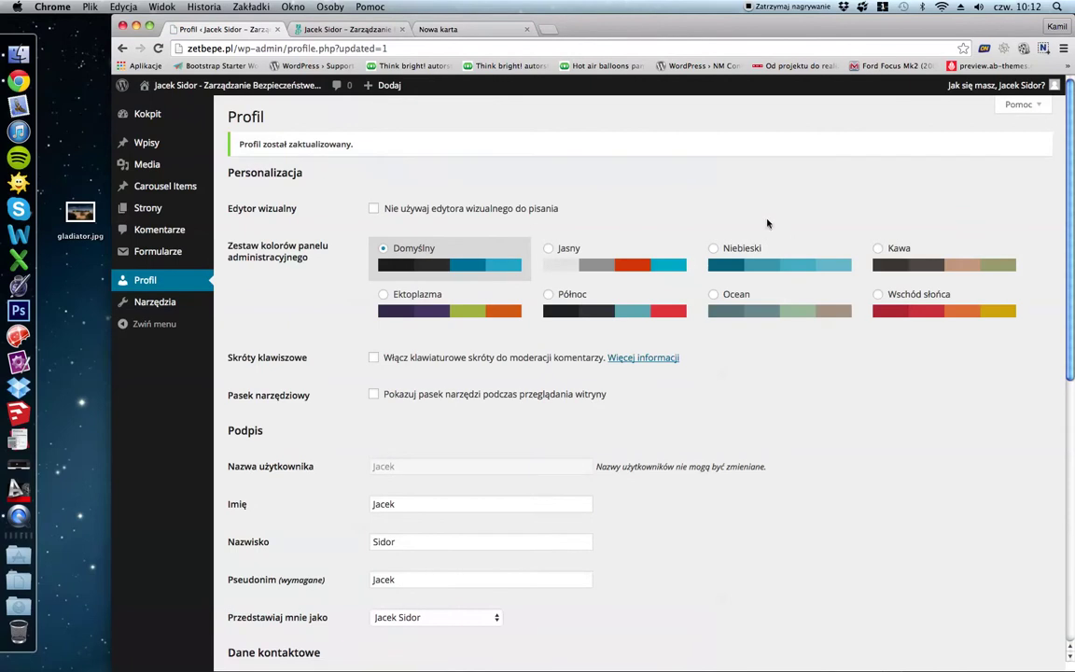
click(297, 29)
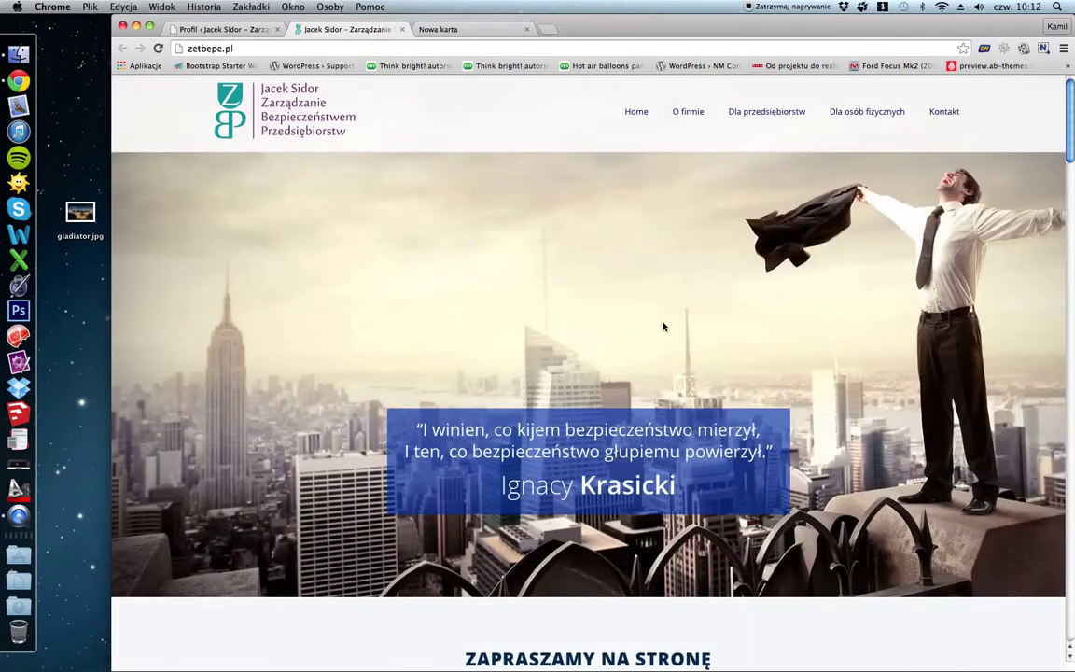
Look over the live homepage, then go to the Strony list showing Blog and Home.
scroll(662, 326, down, 3)
scroll(663, 326, up, 2)
scroll(663, 327, up, 1)
click(206, 29)
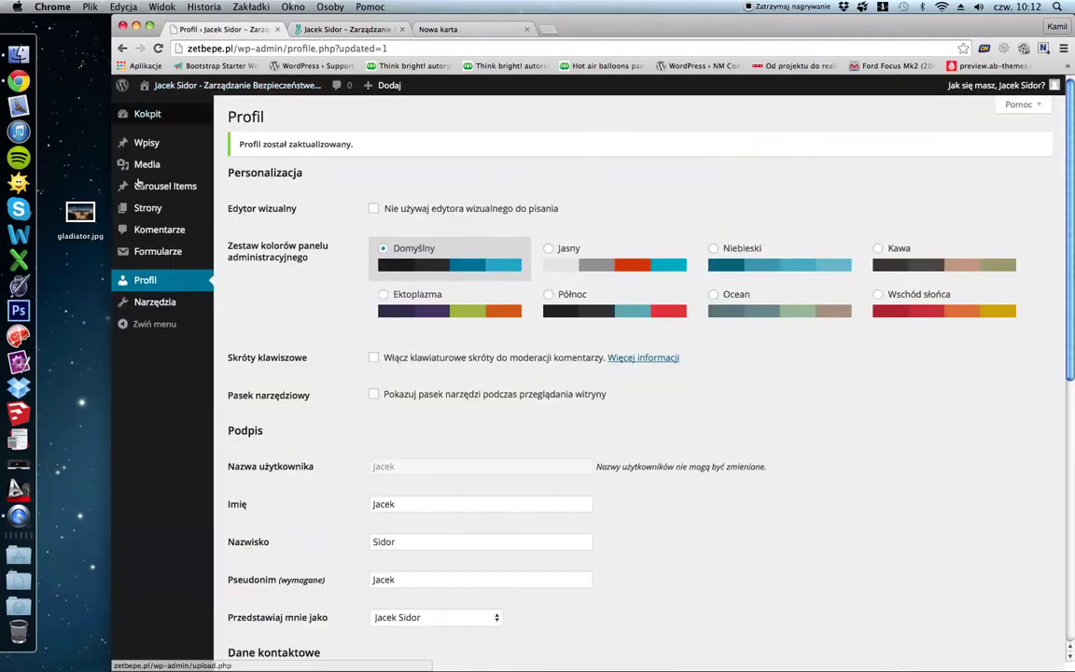
click(144, 210)
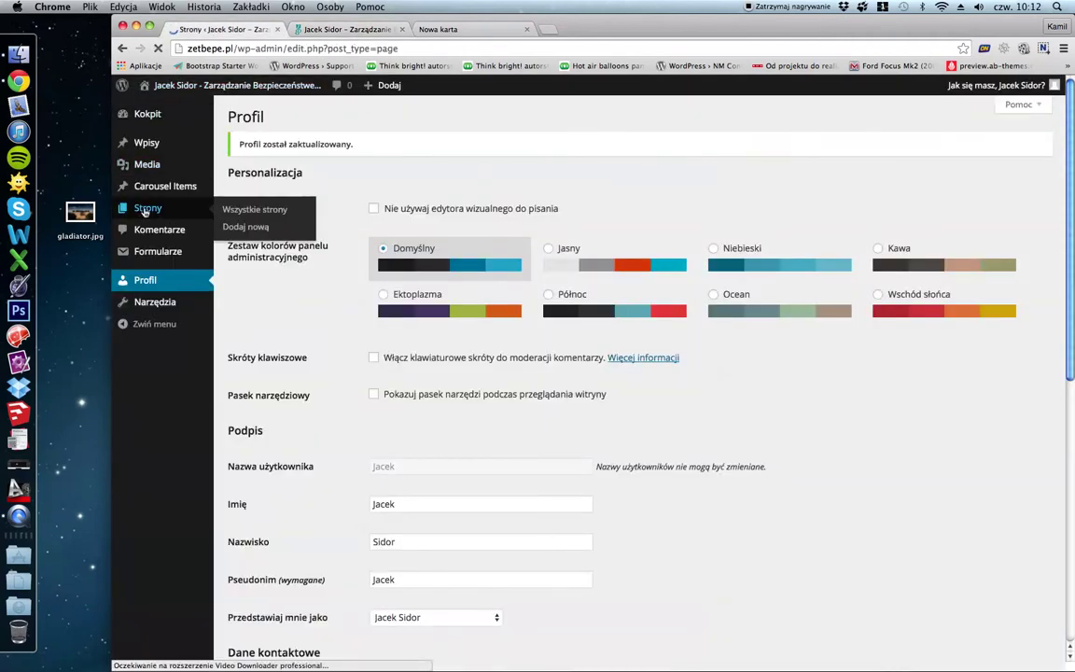
mouse_move(270, 265)
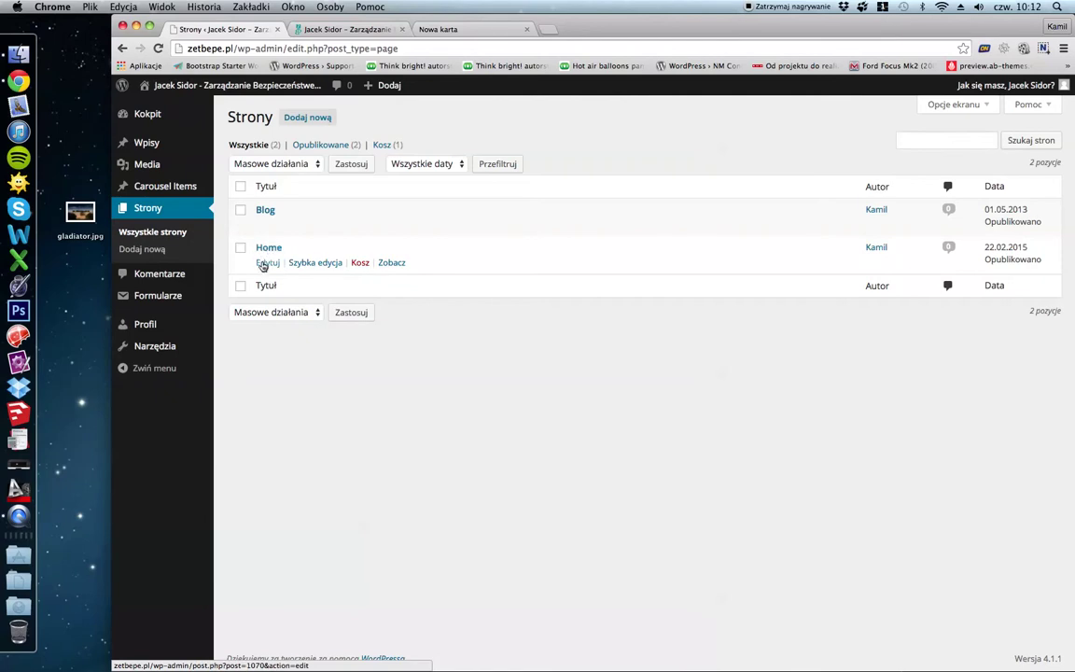
Edit the Home page and compare its O firmie, Oferta and Kontakt rows with the live site.
click(265, 264)
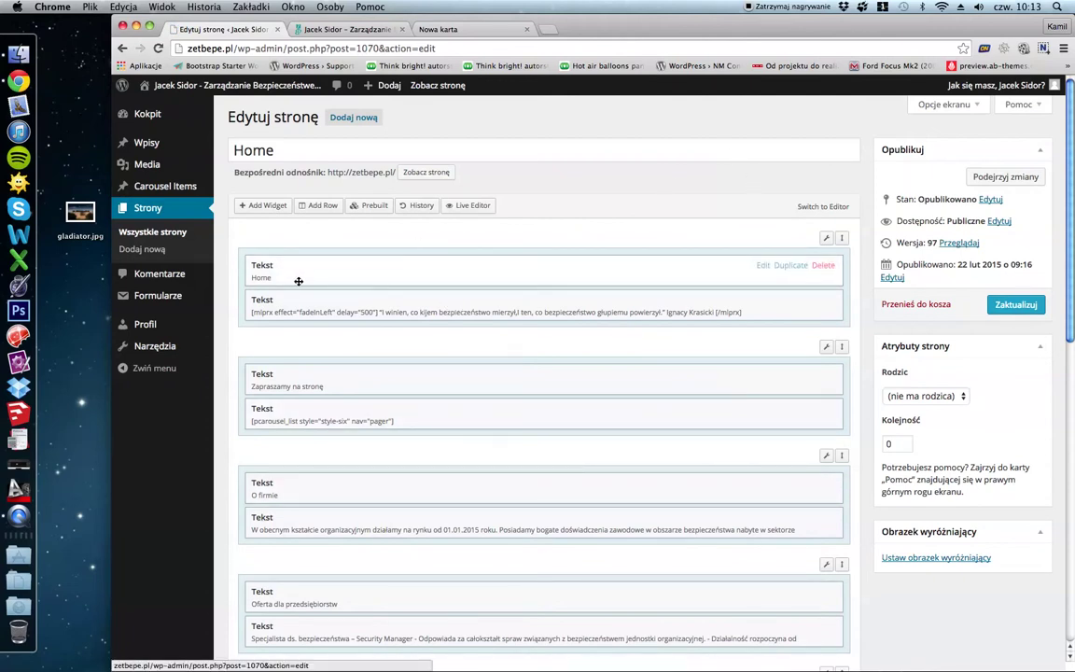
scroll(299, 281, down, 1)
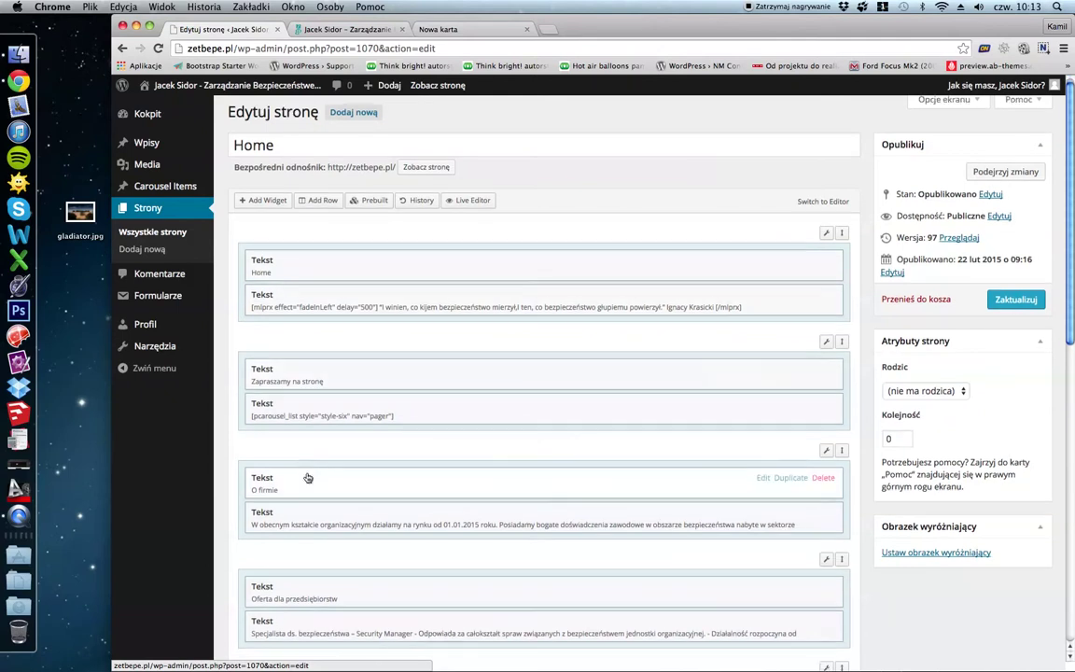
scroll(307, 474, down, 10)
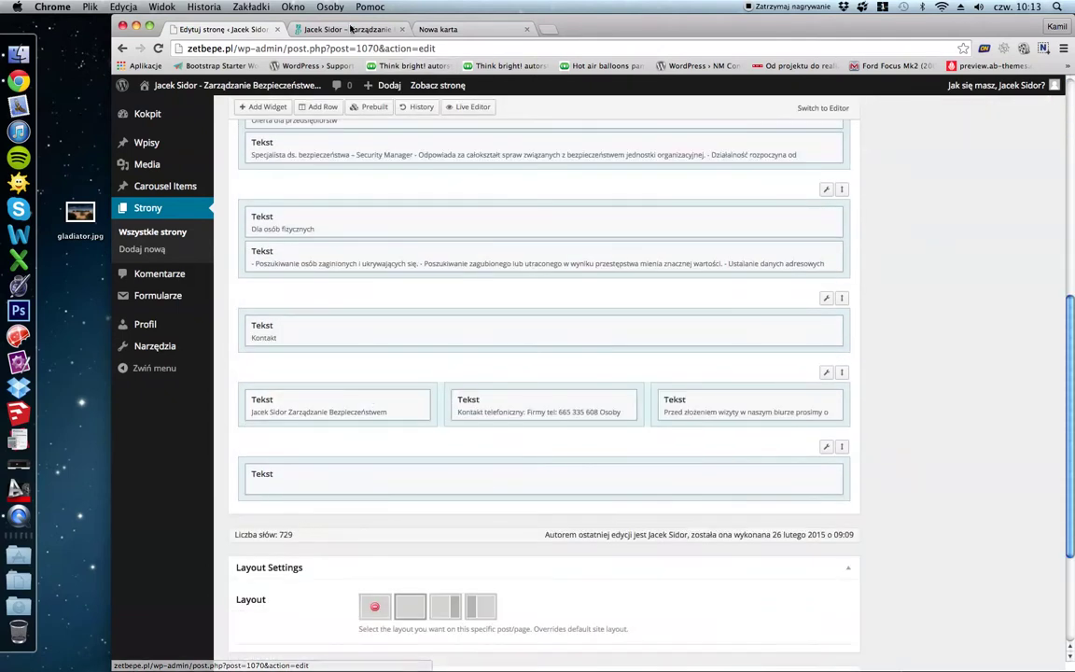
click(351, 29)
scroll(396, 528, down, 10)
scroll(613, 463, up, 10)
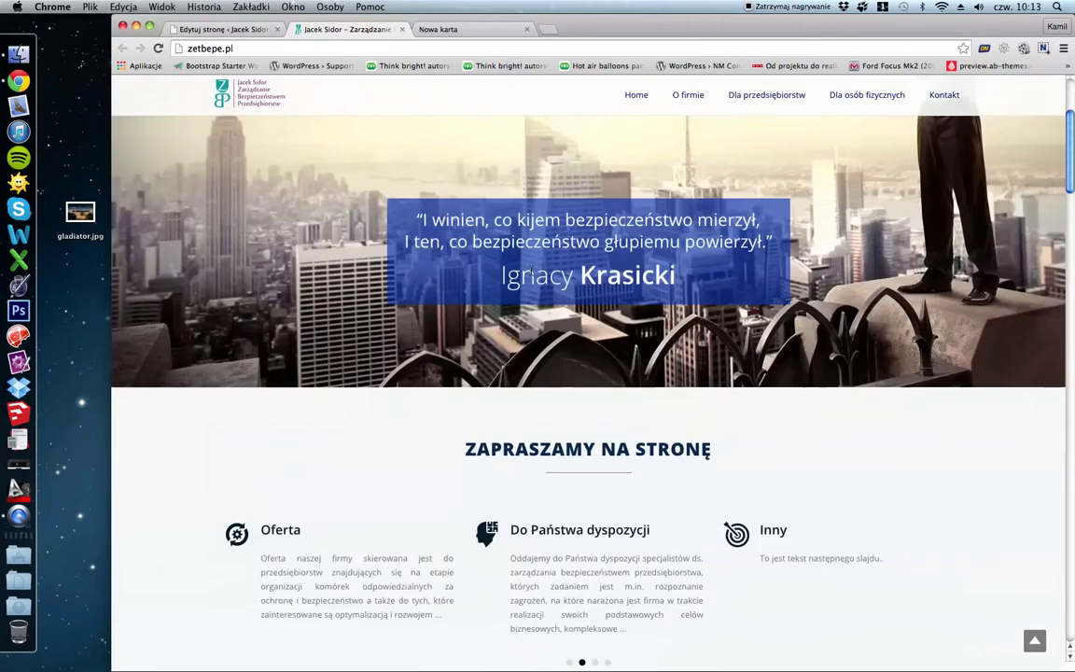
click(246, 30)
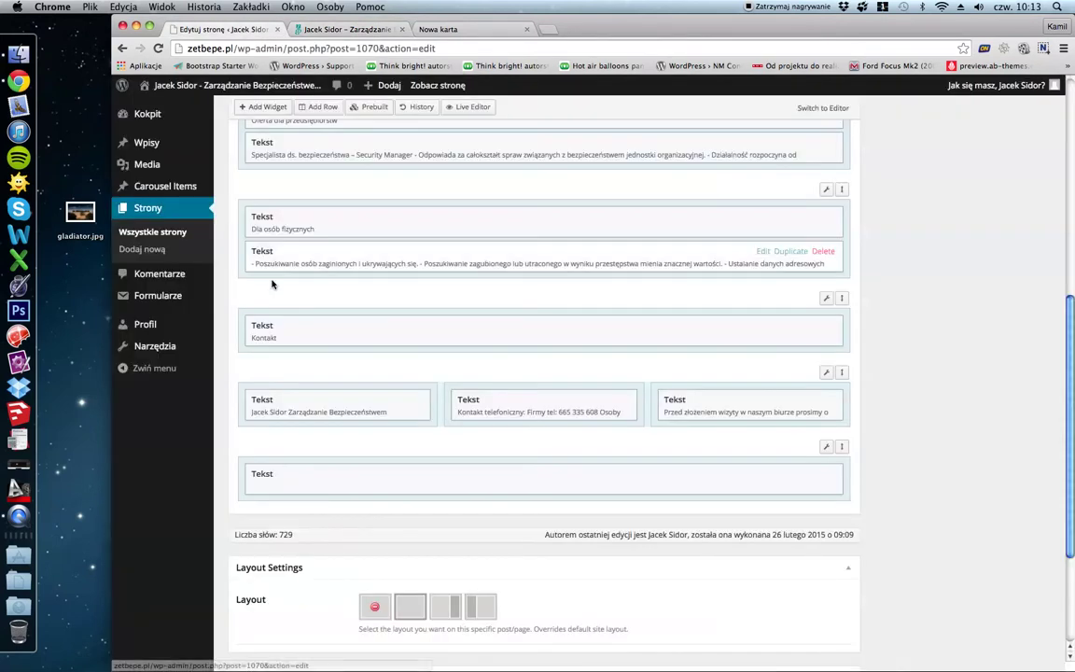
scroll(775, 234, up, 3)
scroll(776, 234, up, 2)
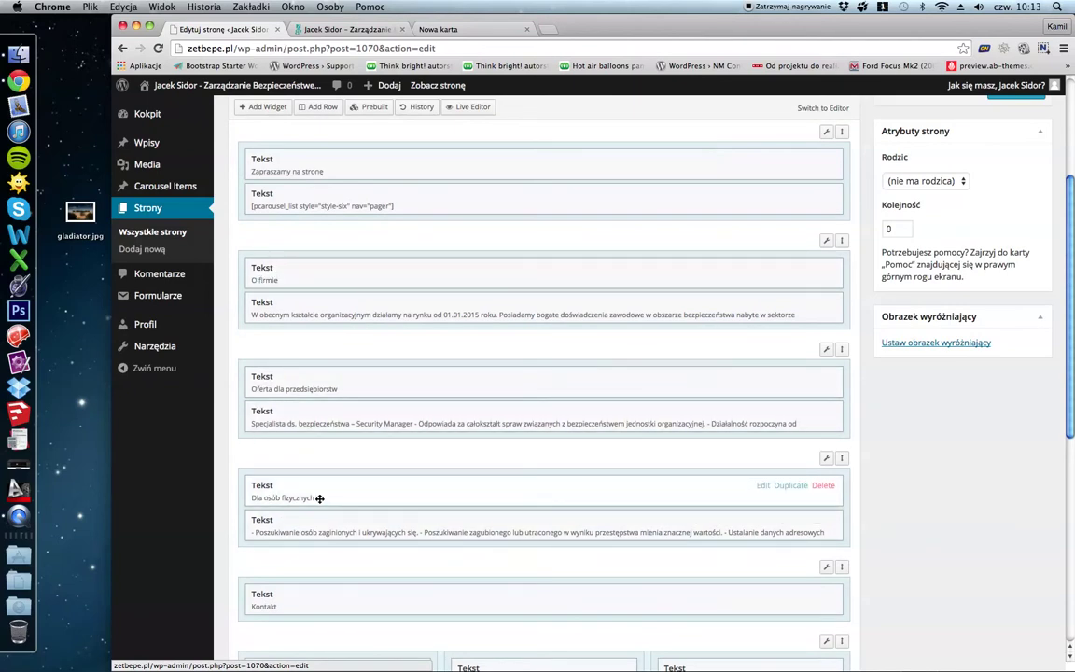
Inspect the DLA OSÓB FIZYCZNYCH section on the live homepage.
click(331, 29)
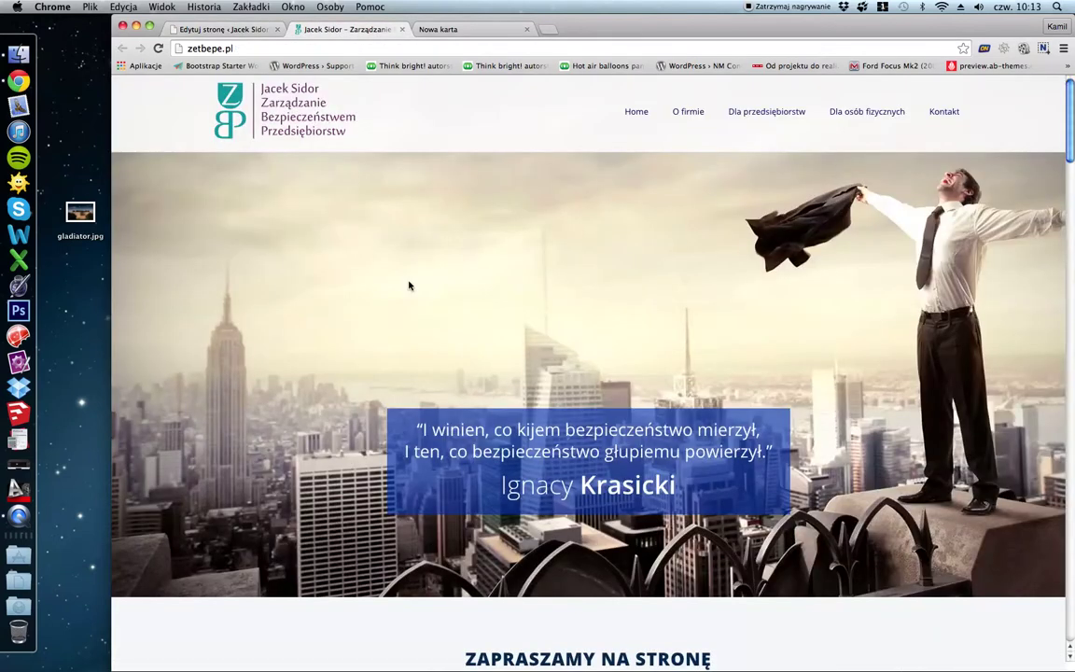
scroll(408, 286, down, 10)
drag(475, 396, 681, 451)
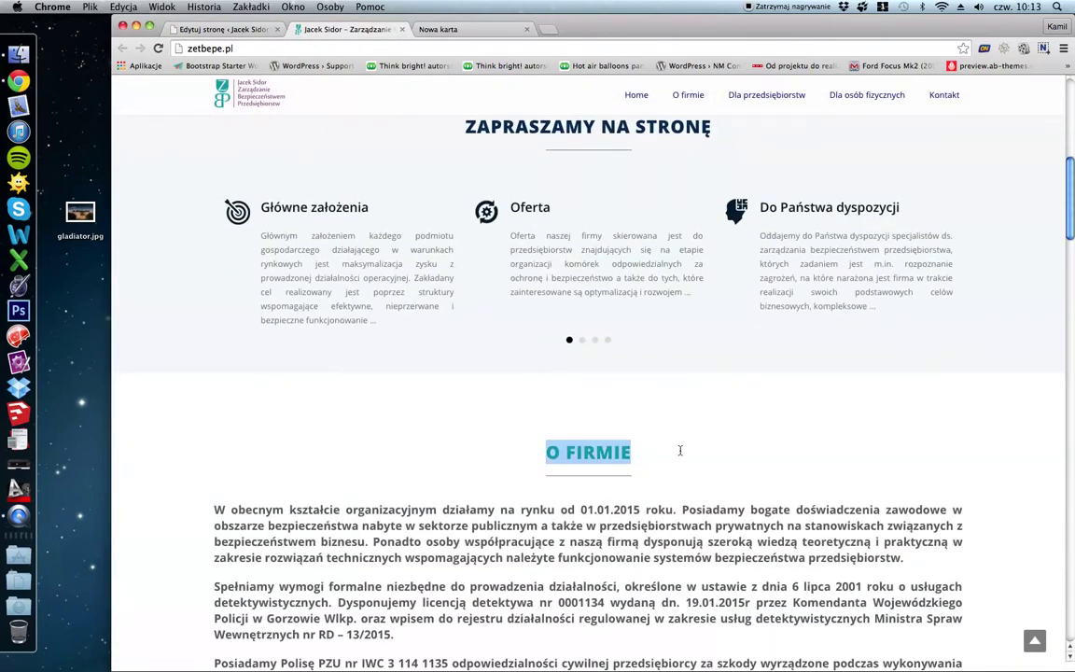
scroll(708, 417, down, 6)
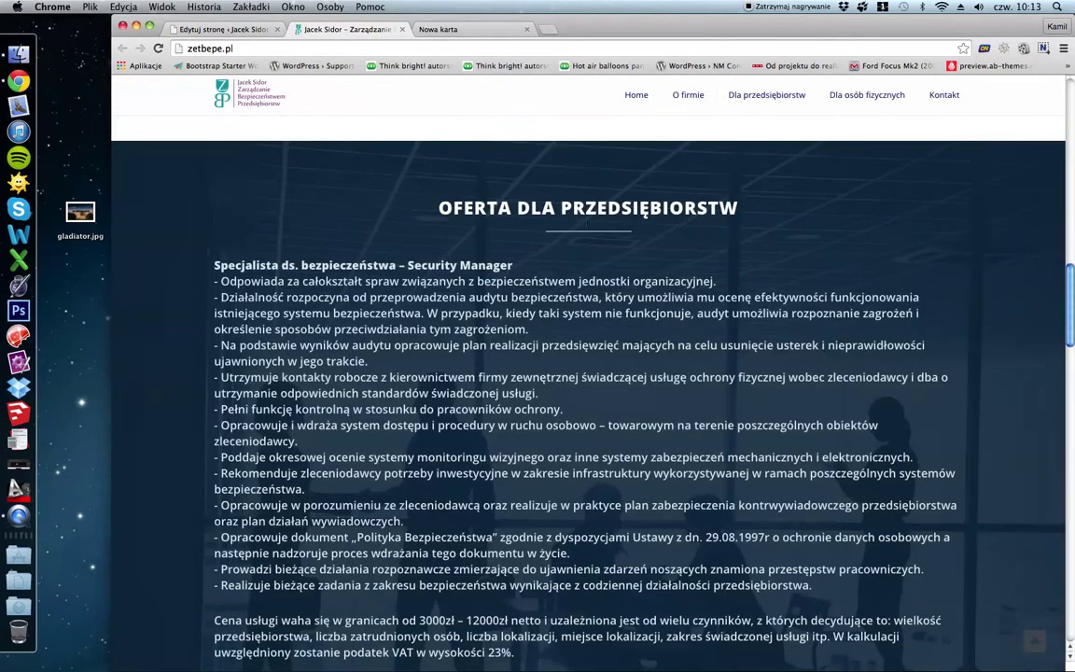
scroll(470, 339, down, 12)
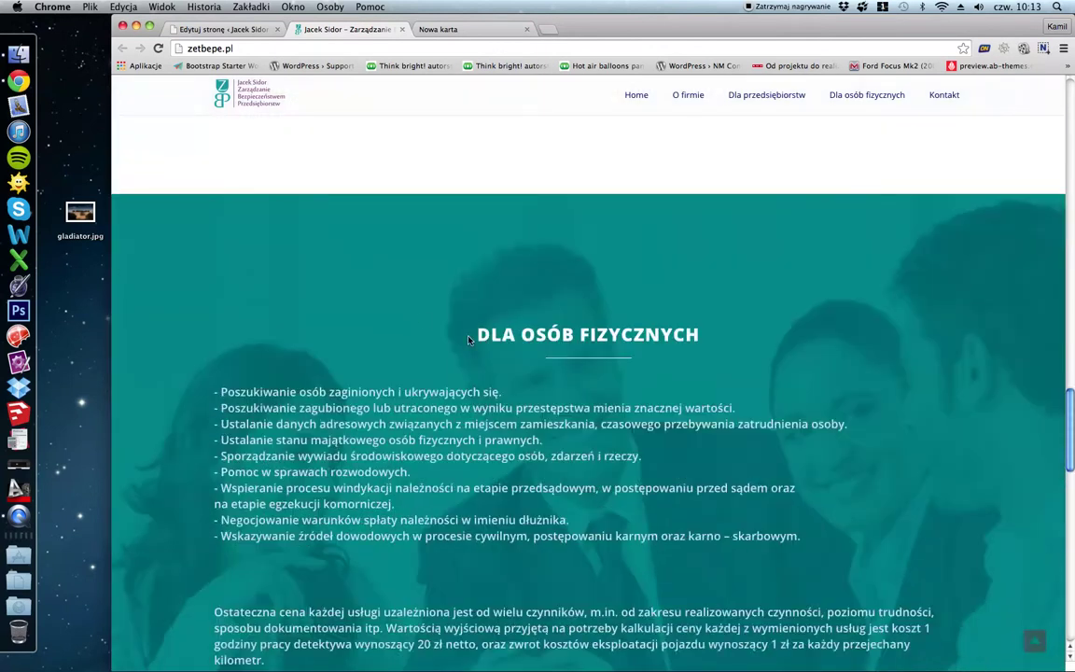
drag(470, 340, 795, 333)
click(794, 334)
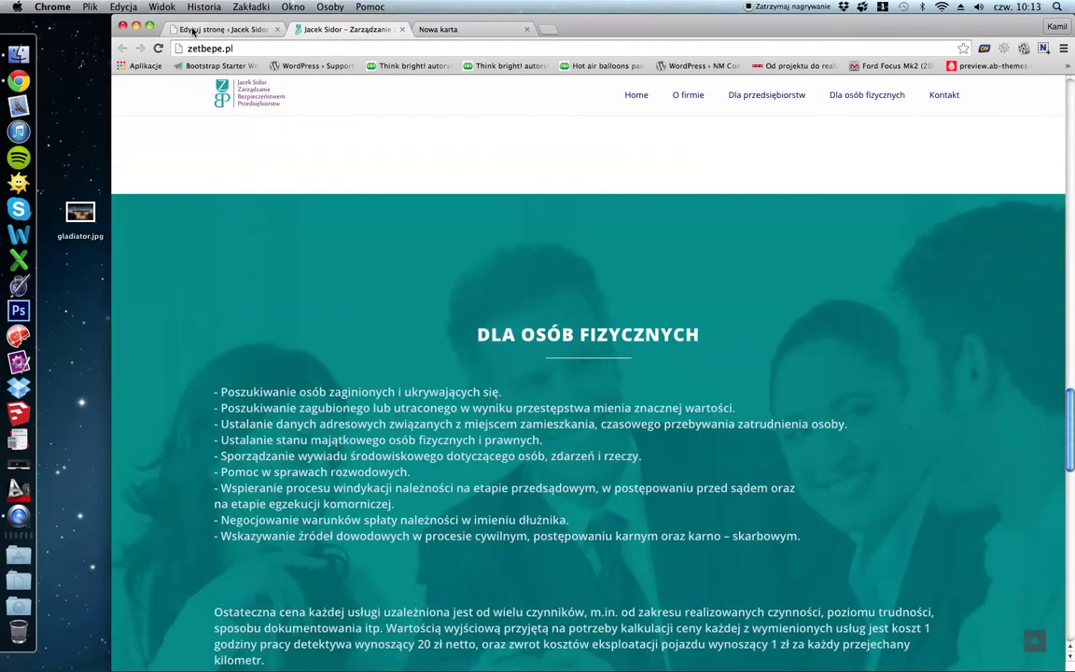
Back in the Home page editor, select the Dla osób fizycznych row.
click(193, 31)
scroll(560, 256, up, 2)
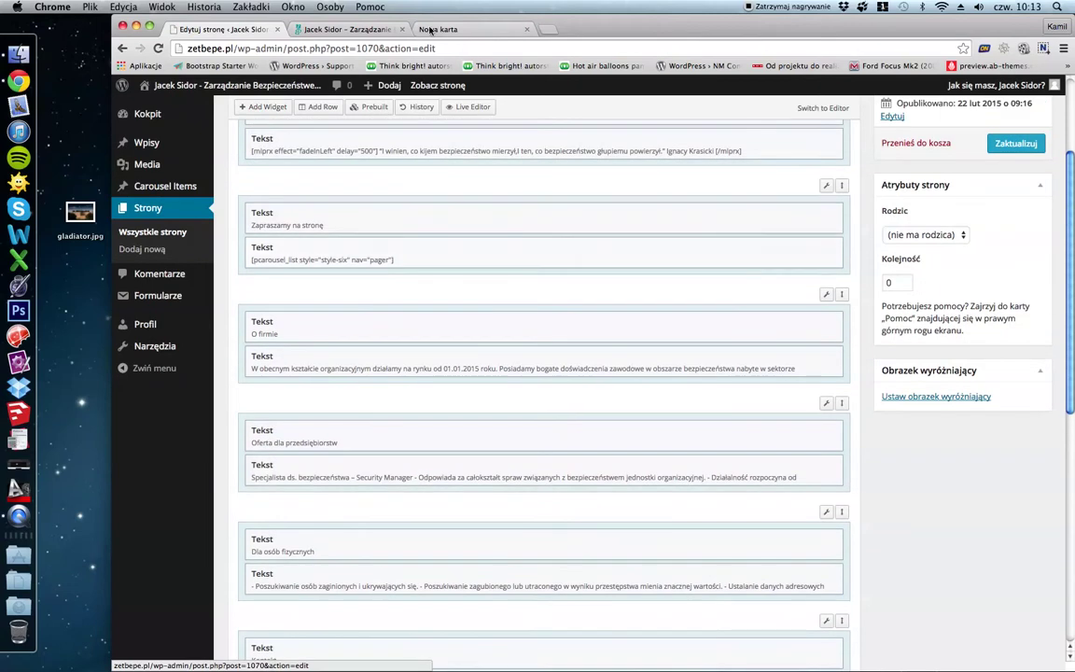
click(353, 29)
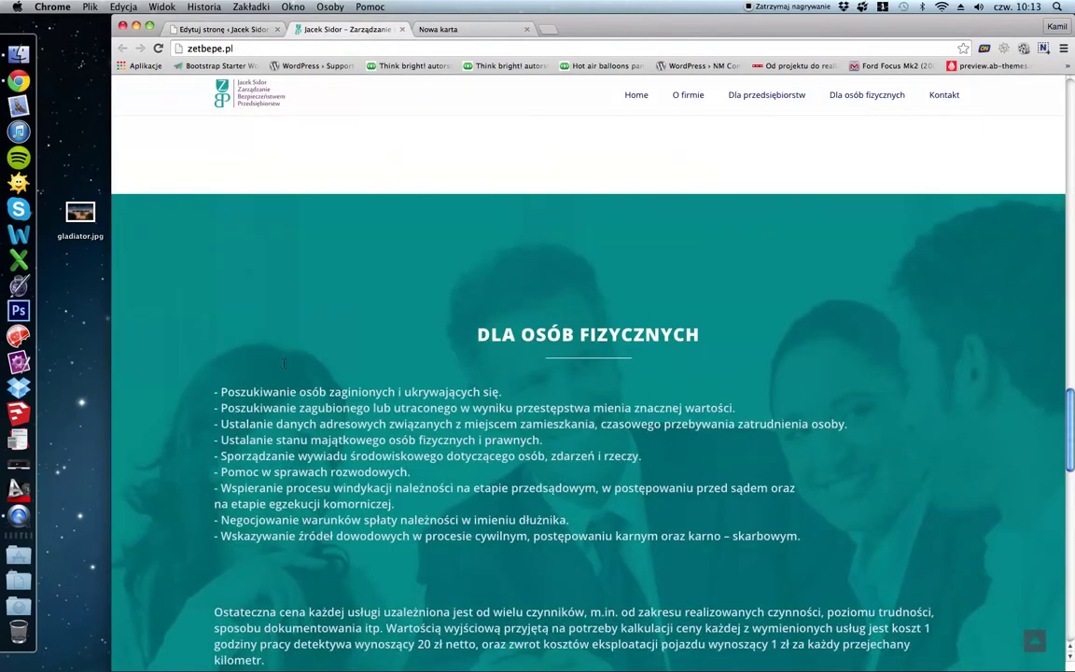
click(191, 31)
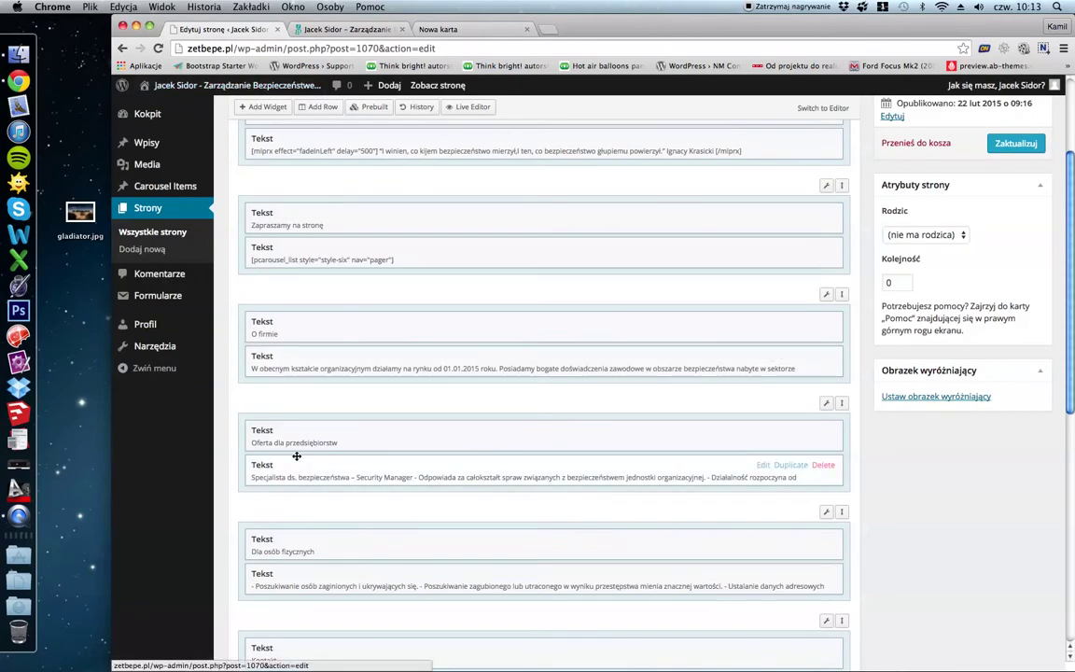
scroll(289, 453, down, 3)
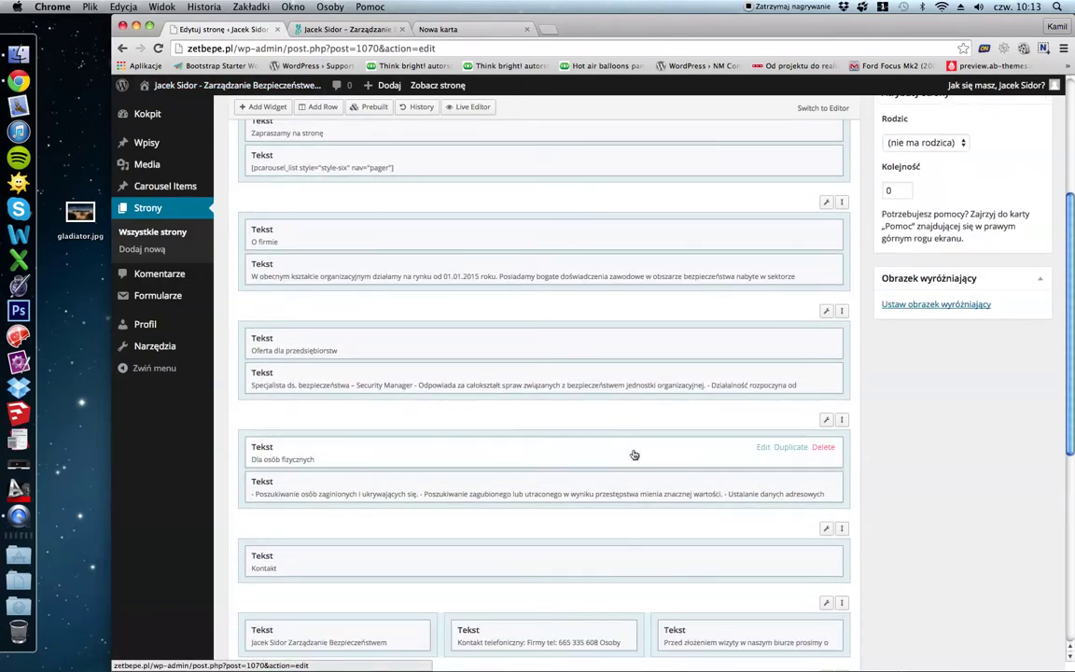
click(391, 436)
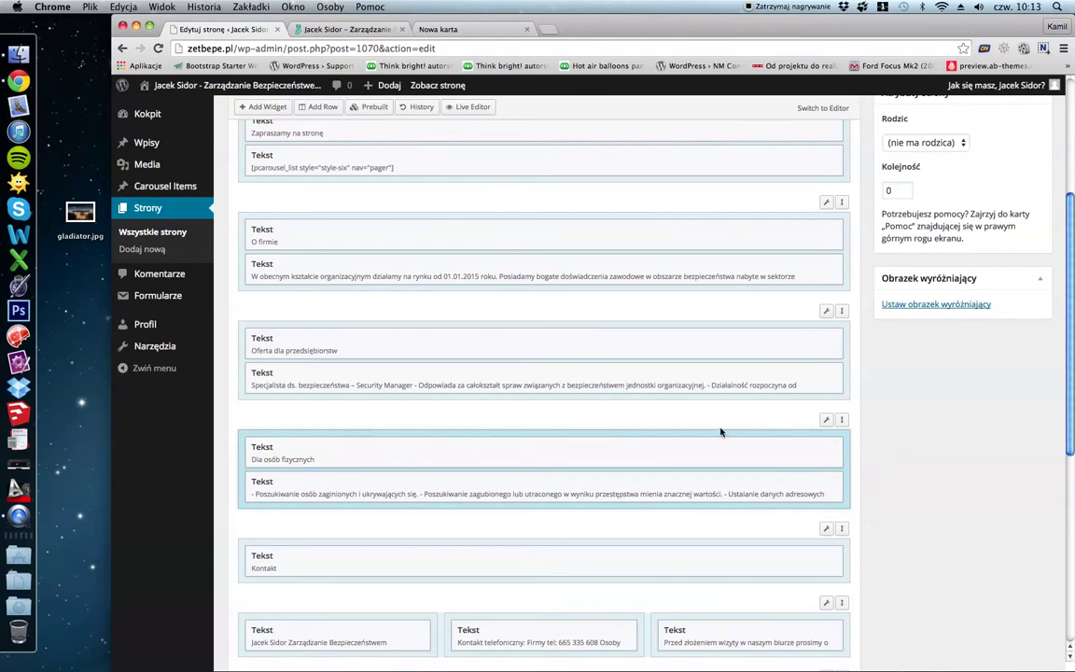
In the row's Edit Row Design options, open the background image picker on Biblioteka mediów.
click(826, 423)
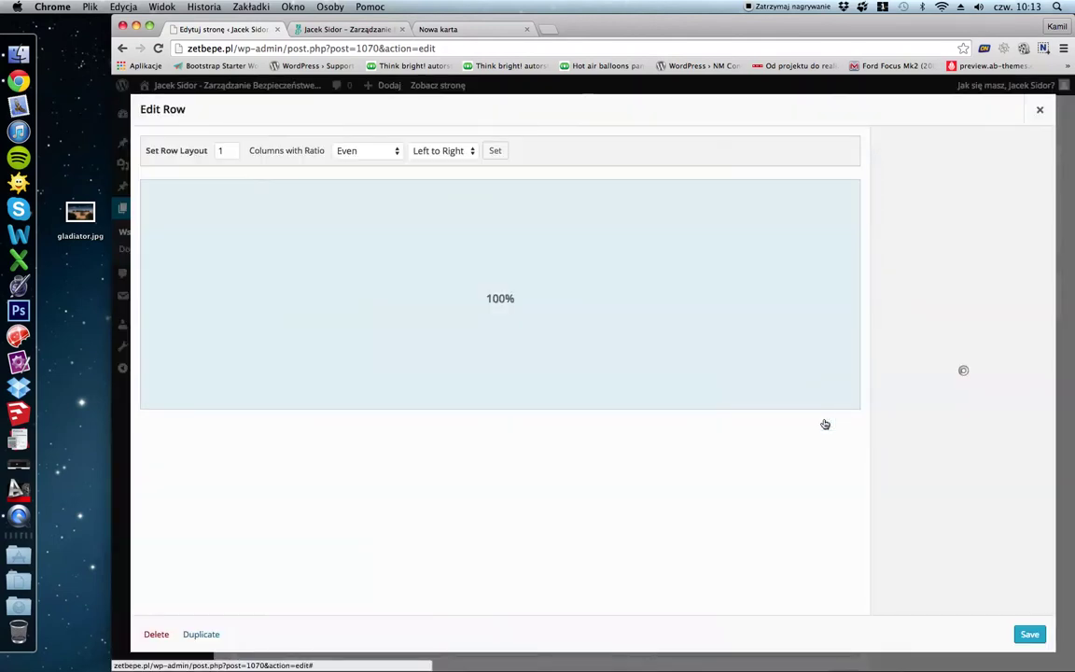
click(900, 248)
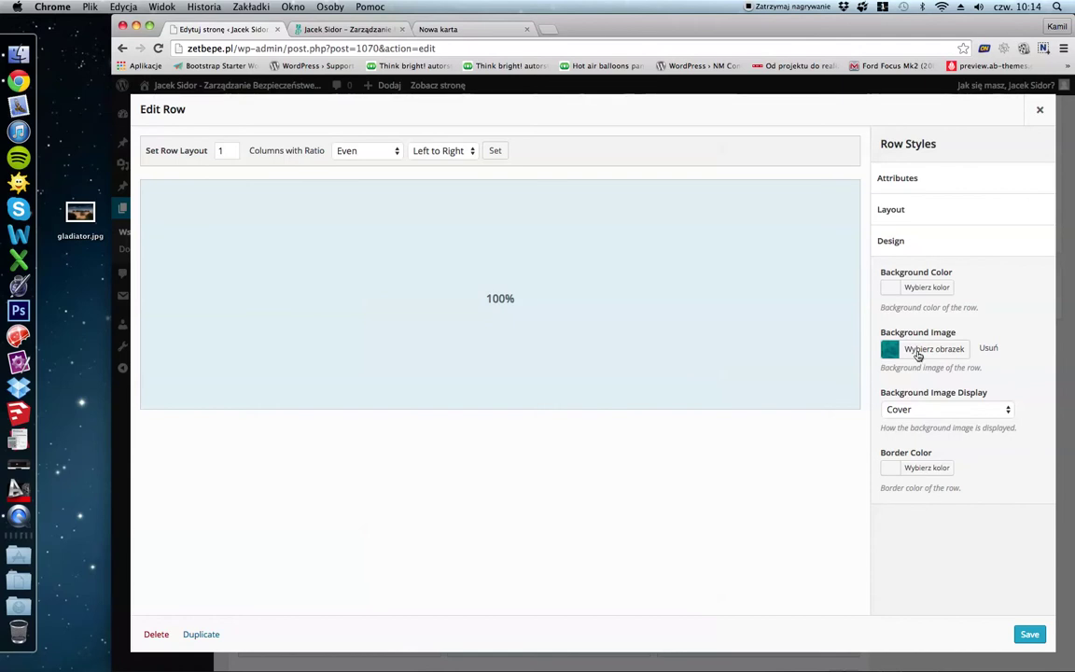
click(918, 355)
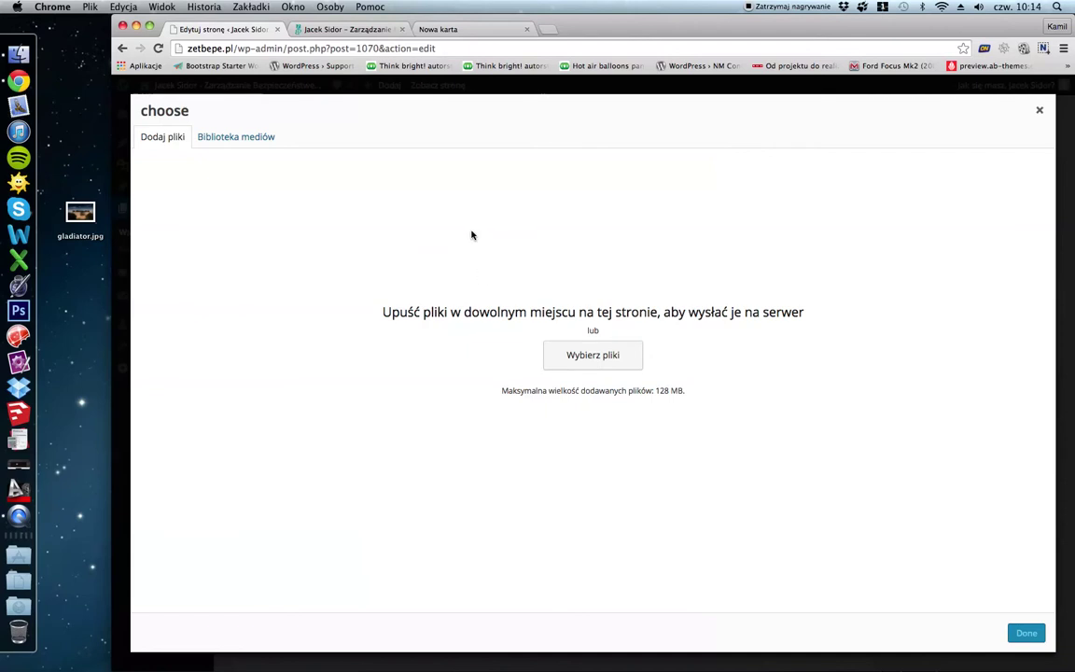
click(78, 213)
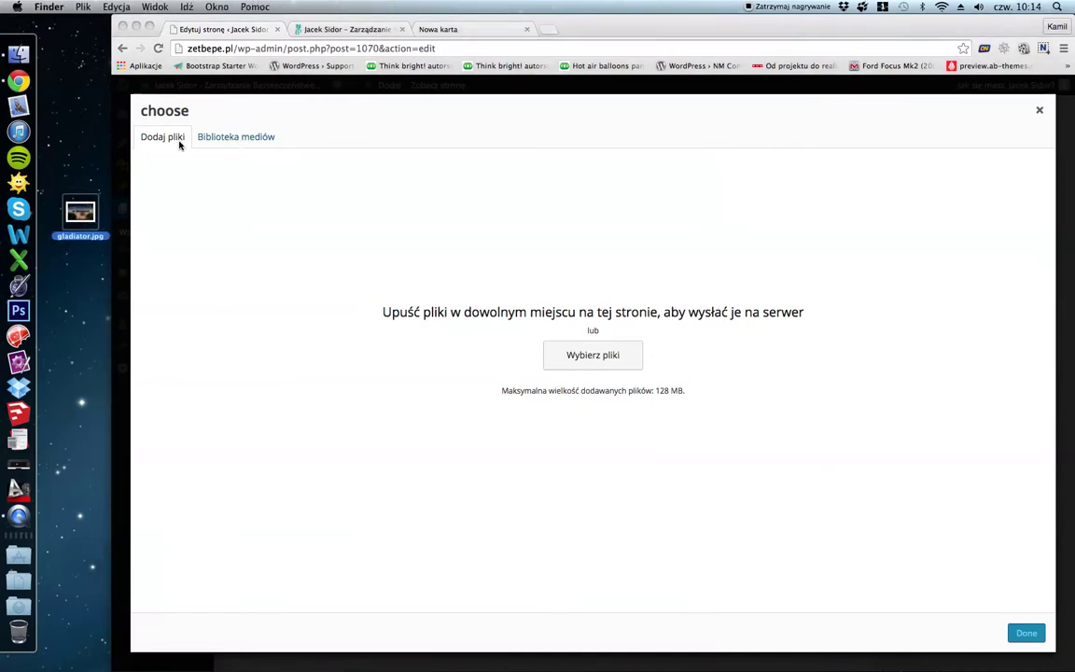
drag(80, 213, 118, 210)
click(214, 139)
click(223, 139)
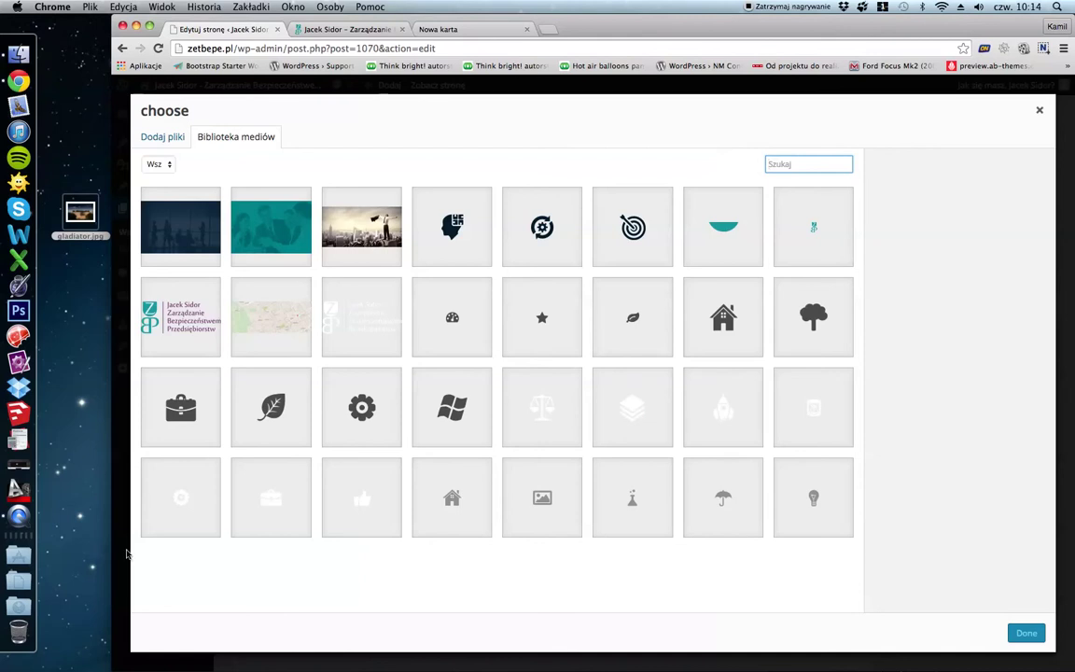
click(1039, 109)
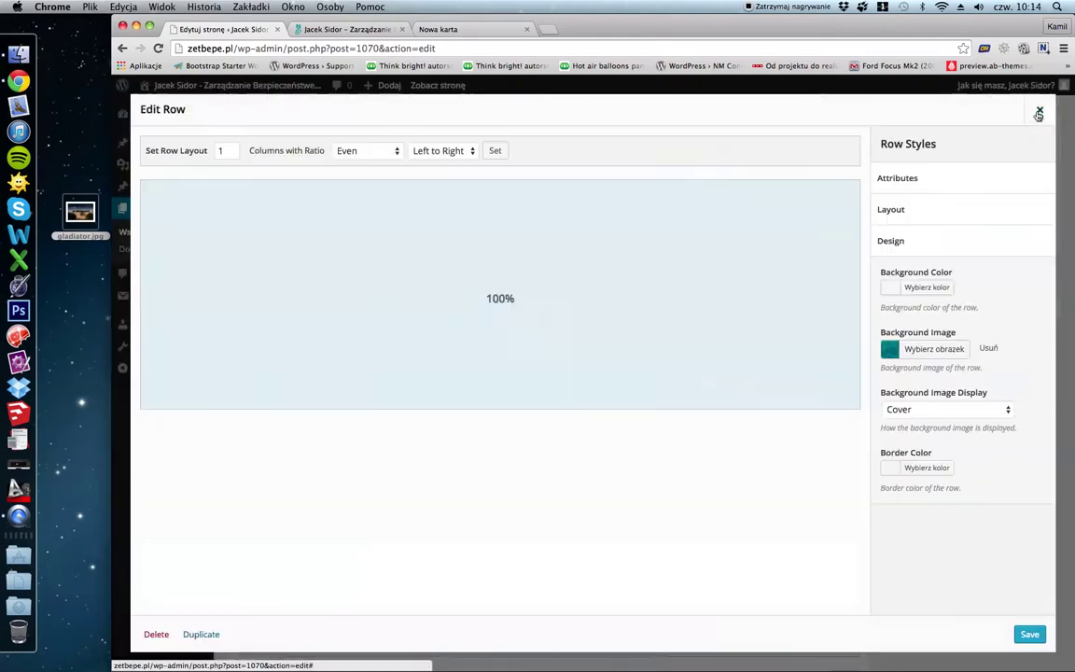
click(922, 349)
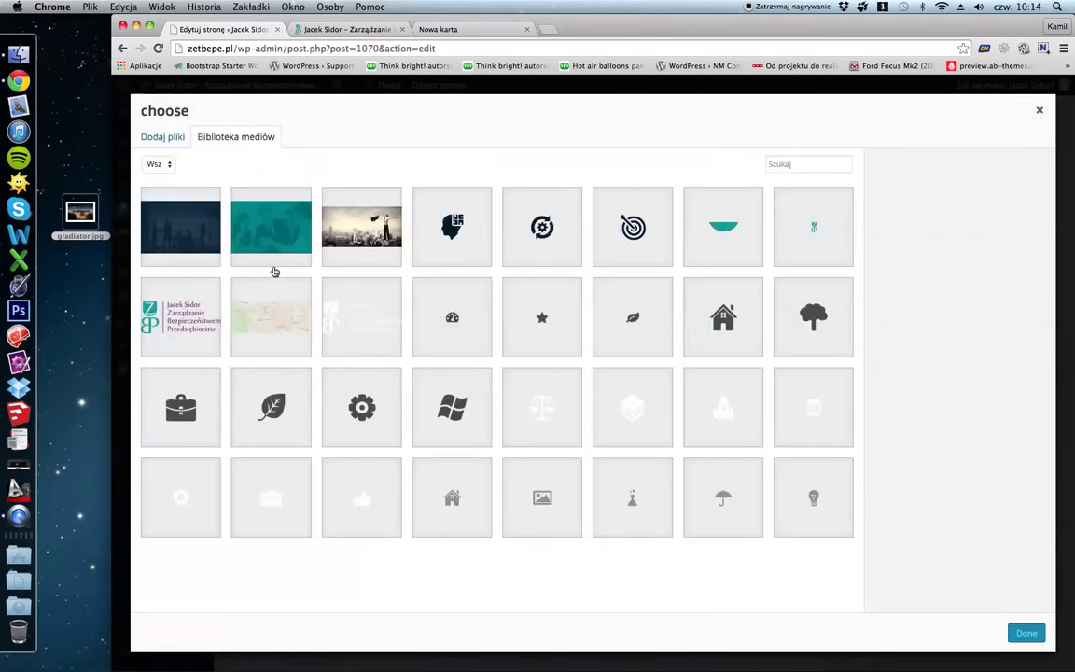
Upload gladiator.jpg from the desktop via Dodaj pliki.
click(160, 138)
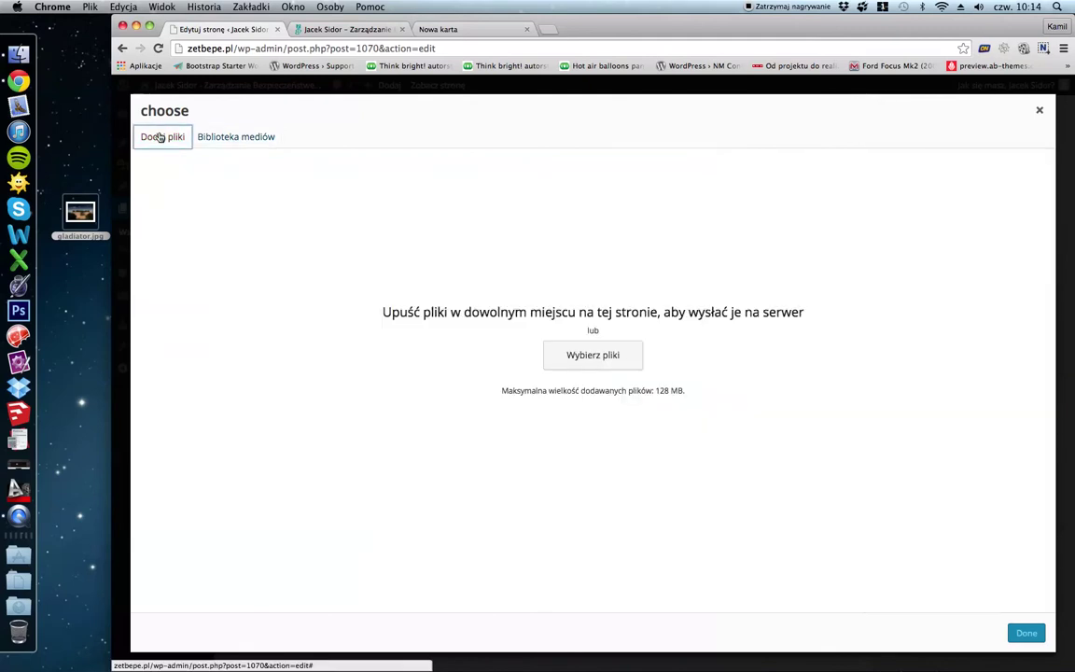
drag(68, 215, 583, 232)
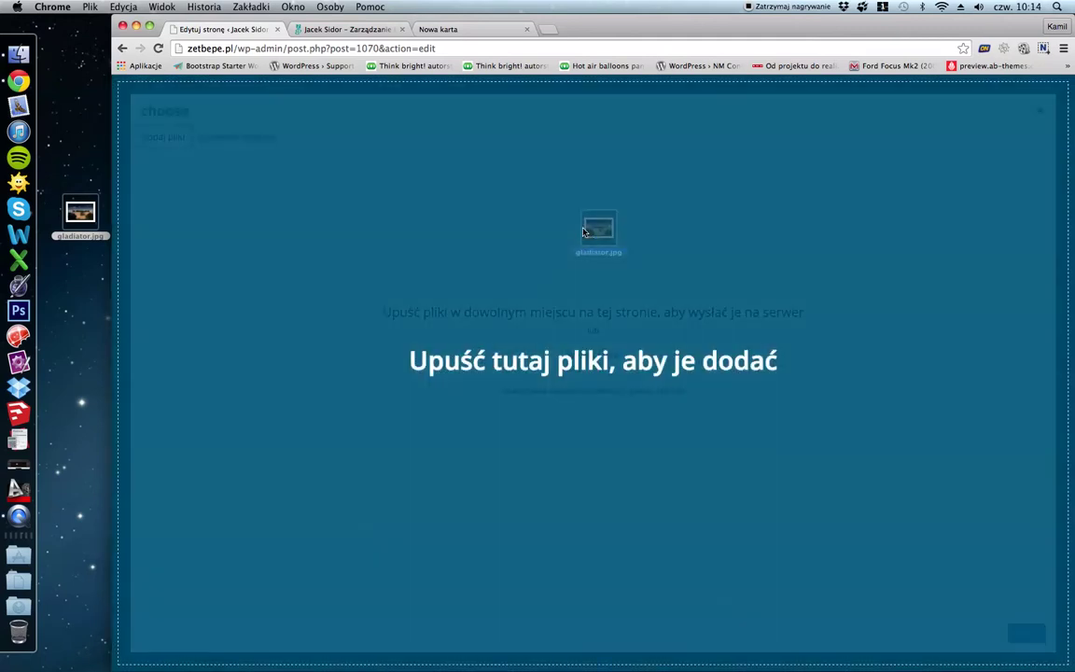
drag(370, 306, 341, 311)
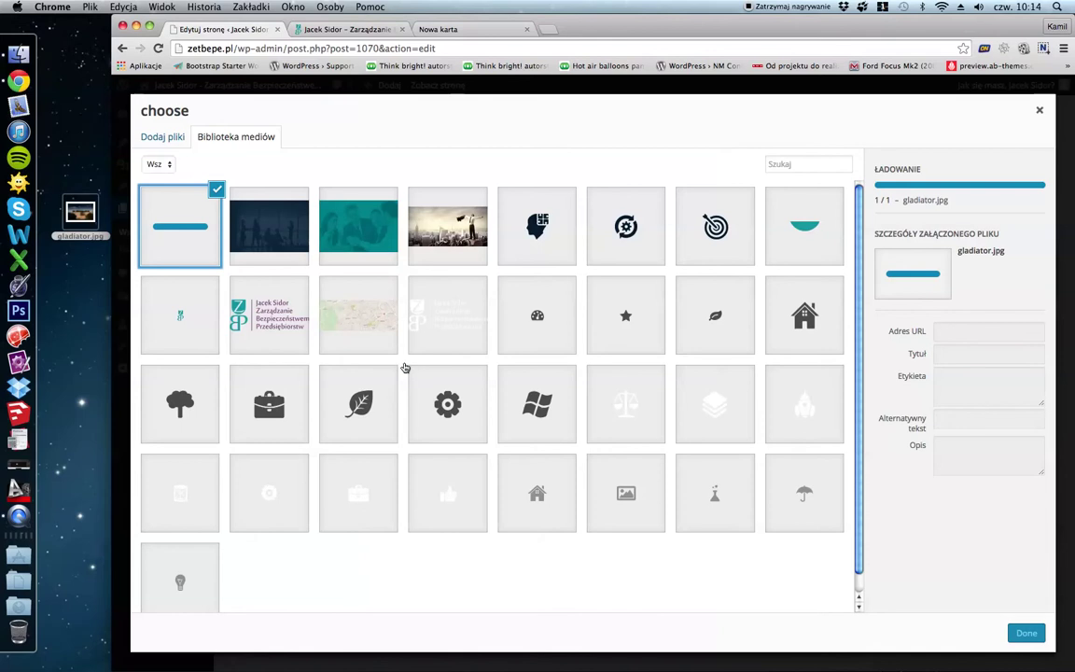
Copy the old image's title into gladiator.jpg's Tytuł, alt text and Opis, and set it as background.
click(285, 234)
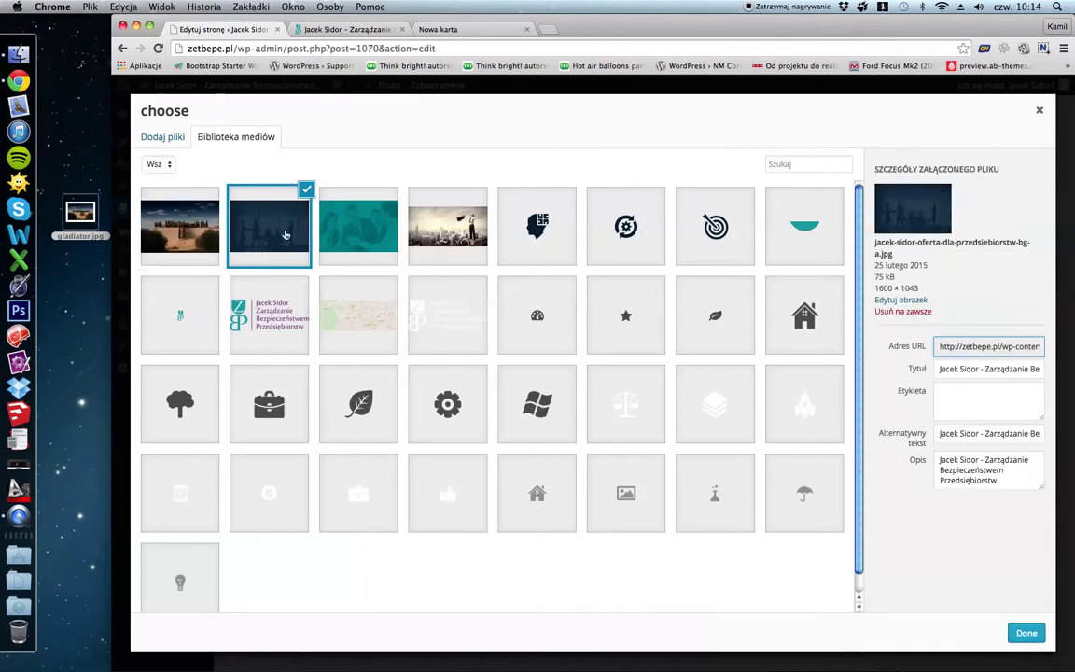
triple_click(960, 371)
key(super+c)
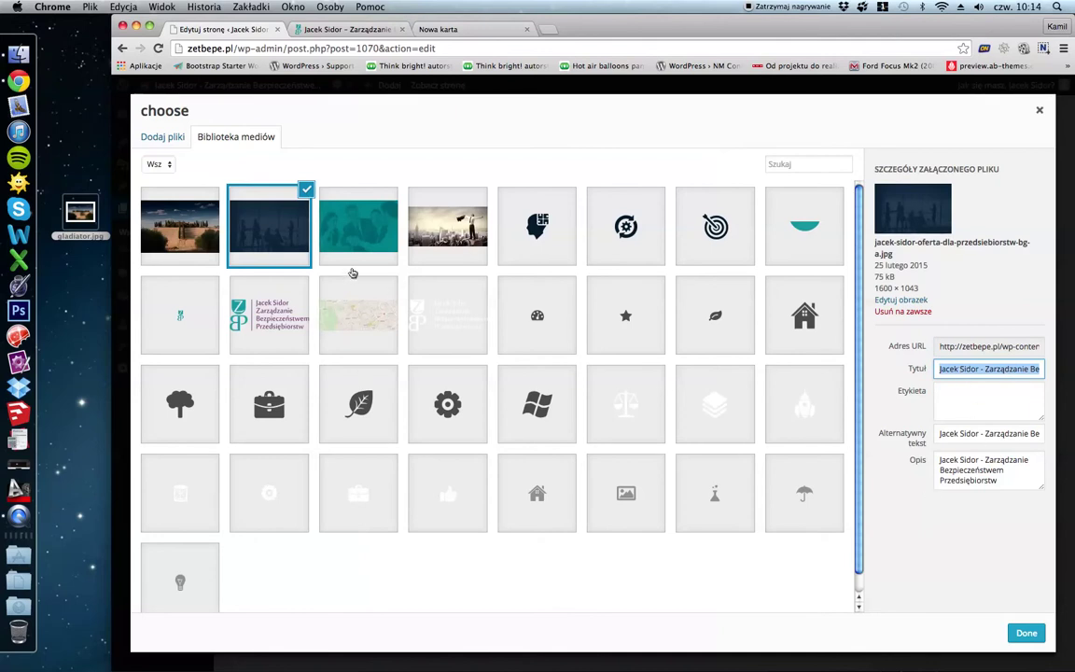
click(202, 250)
key(Tab)
click(943, 365)
key(super+v)
click(938, 397)
key(super+v)
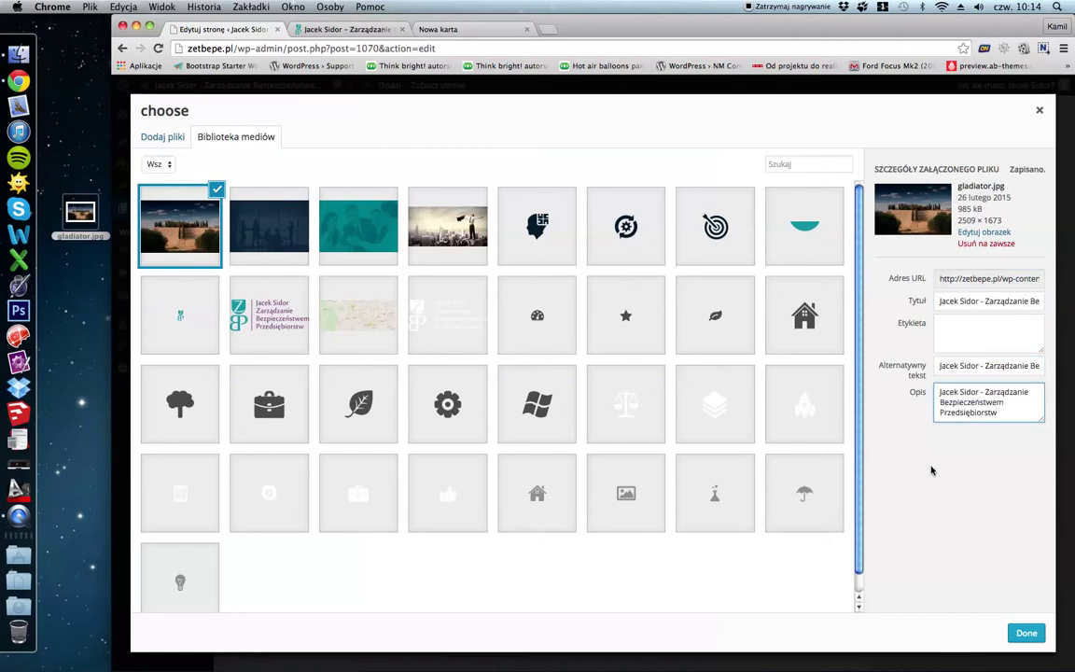
click(1026, 635)
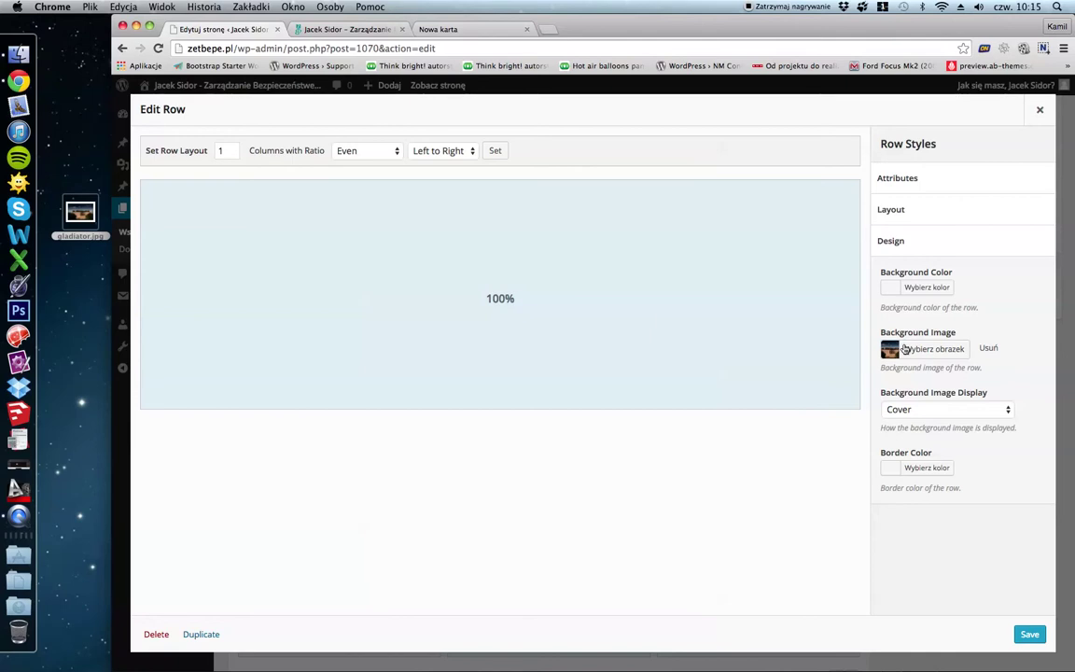
Save the row and update the Home page.
click(1030, 634)
scroll(1029, 522, up, 5)
click(1016, 305)
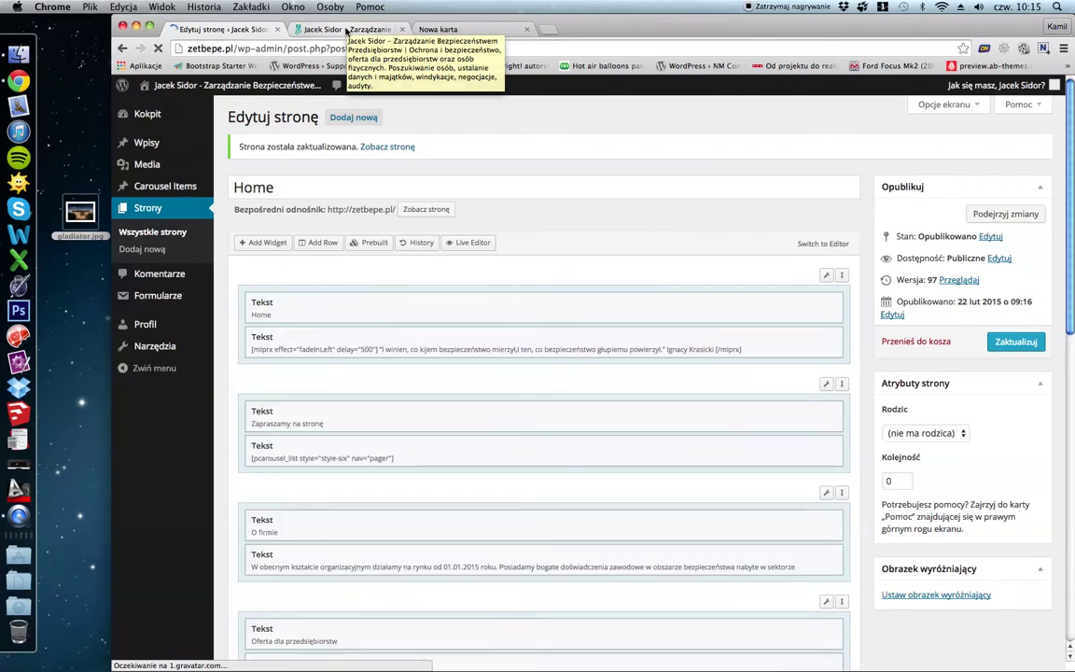
Reload the live site to check the new Dla osób fizycznych background.
click(346, 31)
click(157, 47)
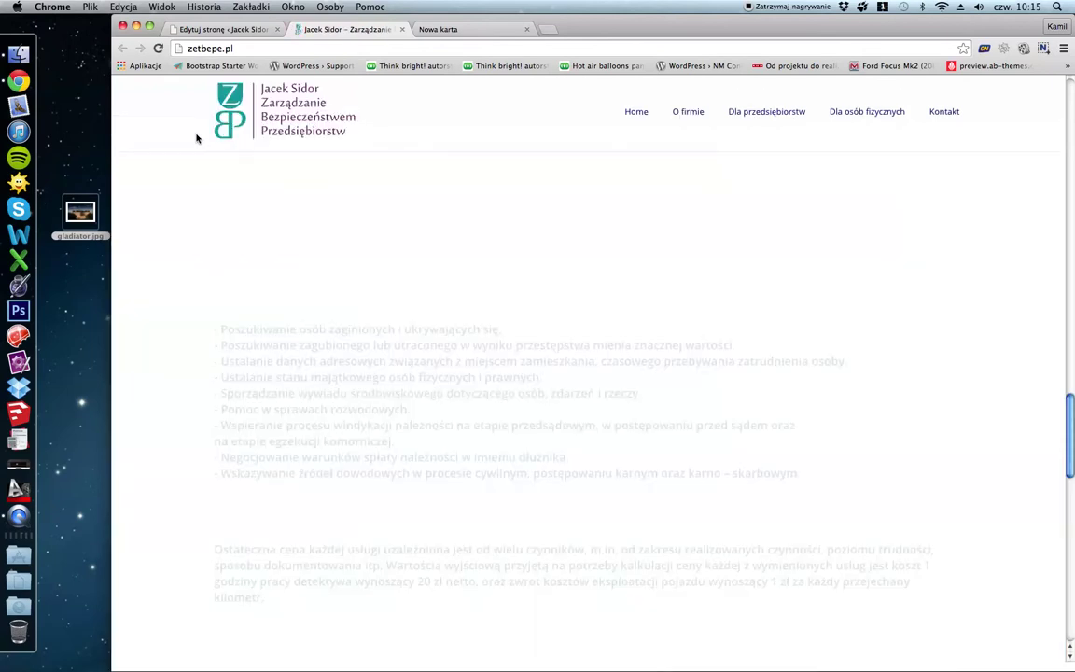
scroll(184, 182, down, 5)
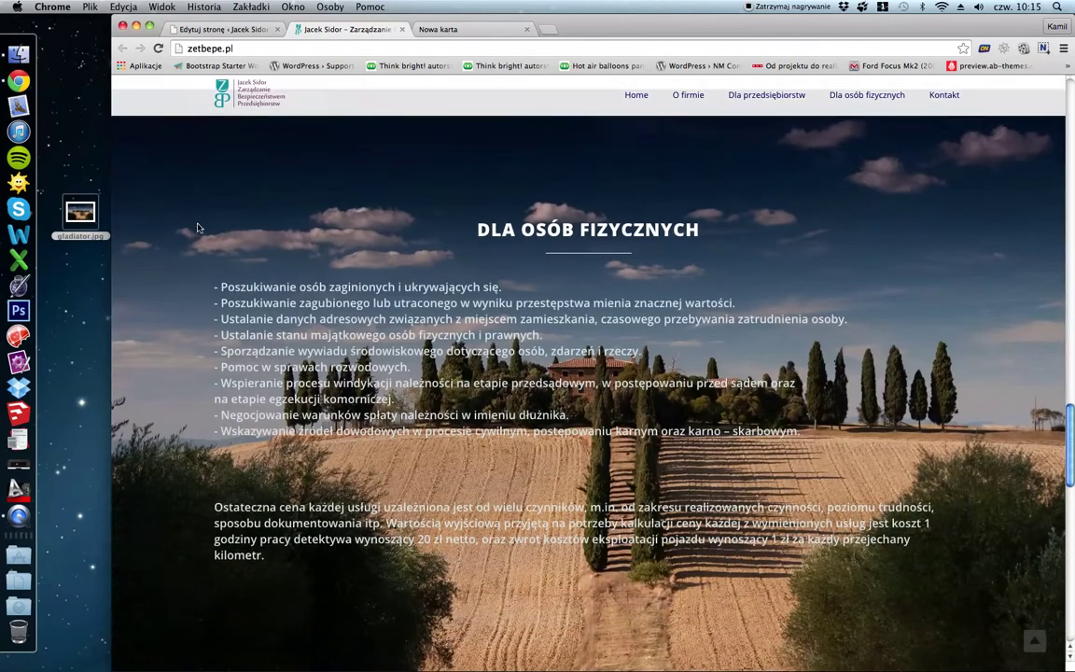
scroll(607, 314, up, 5)
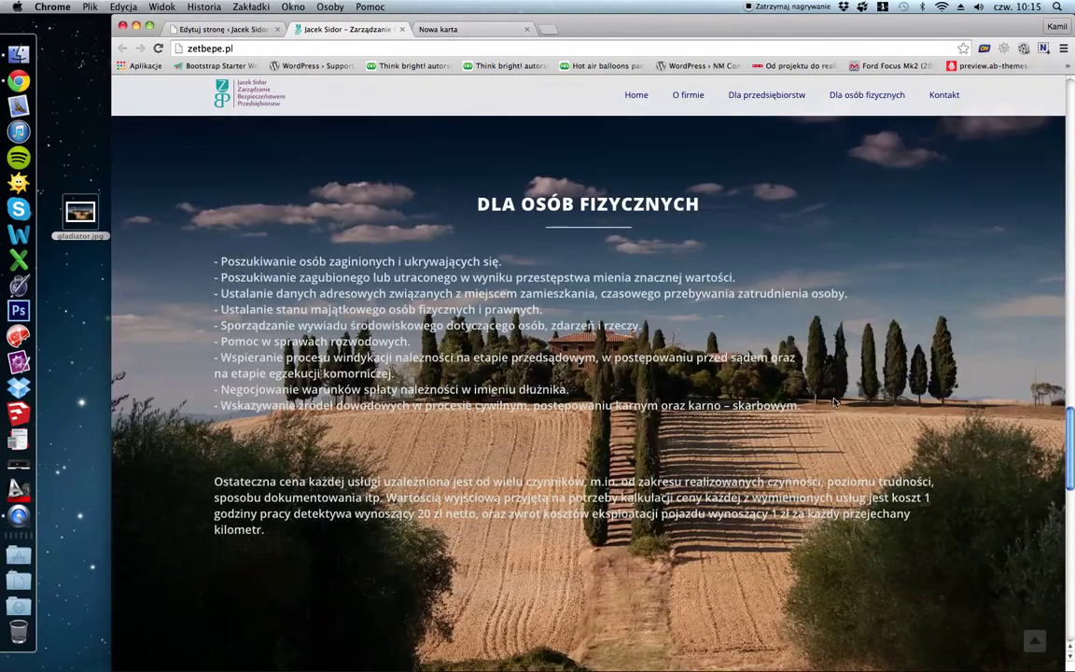
click(223, 29)
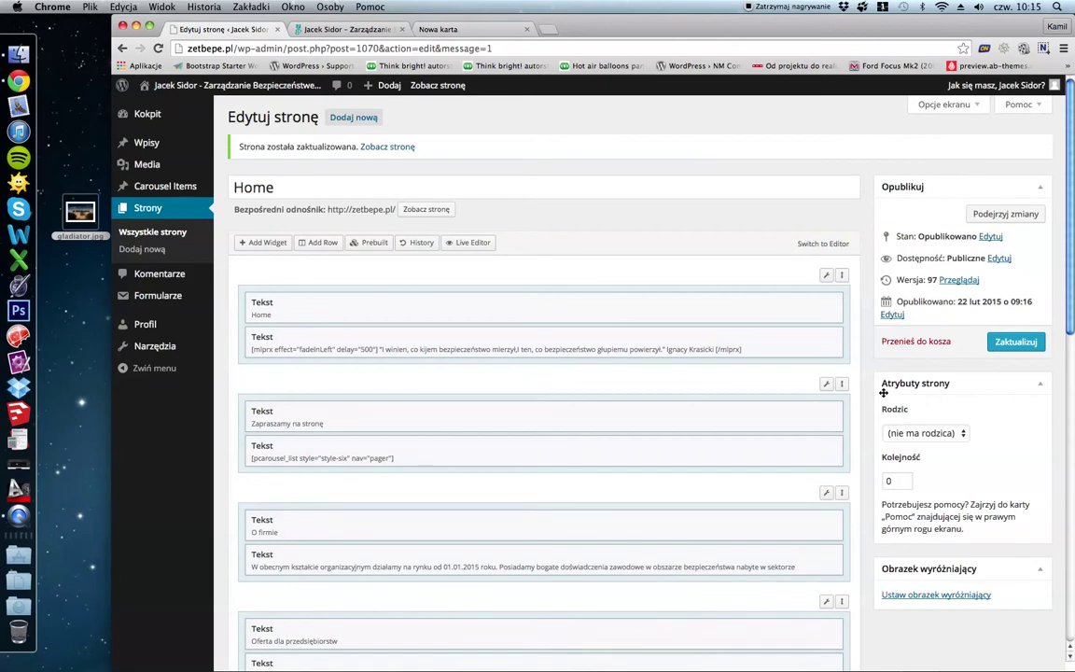
Open the Dla osób fizycznych row's Design background image picker.
scroll(845, 378, down, 5)
scroll(845, 378, up, 1)
scroll(845, 378, down, 5)
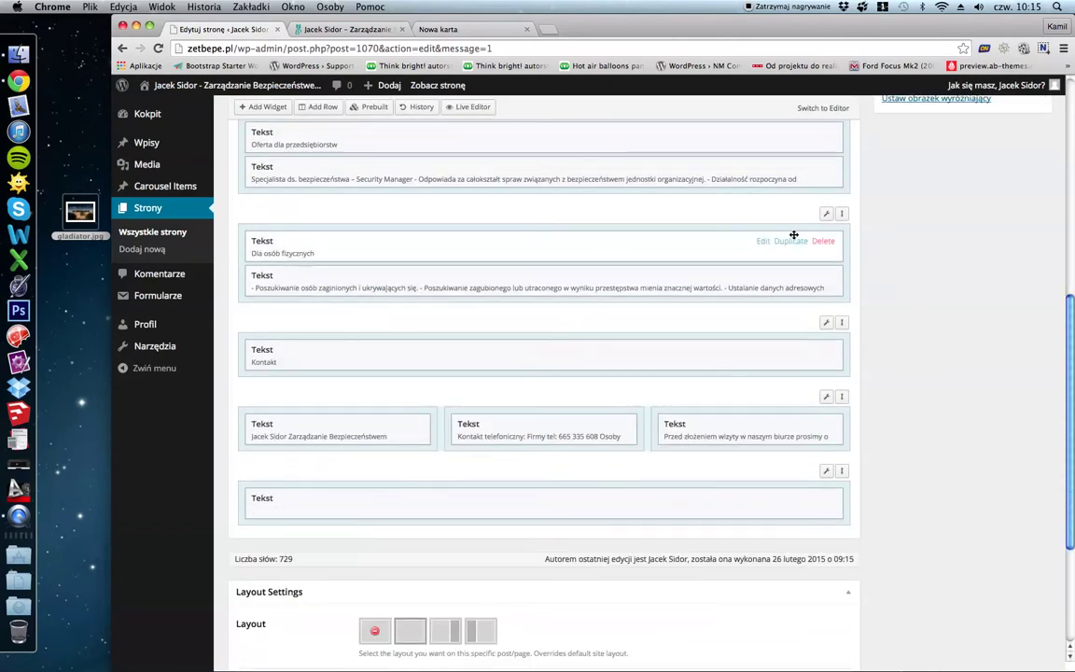
click(824, 215)
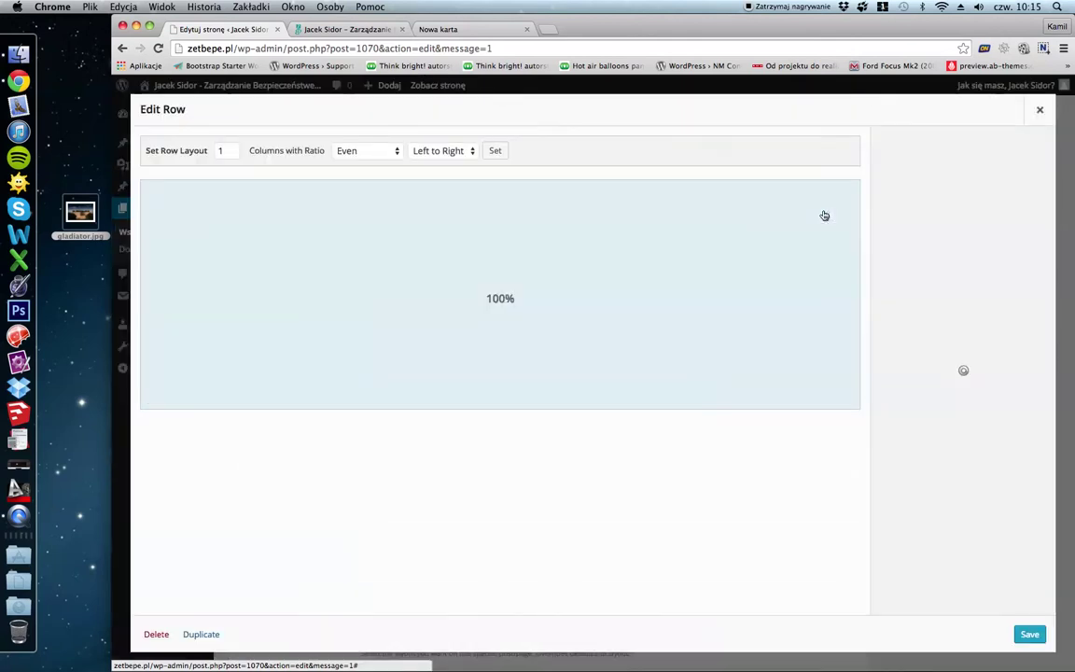
click(913, 237)
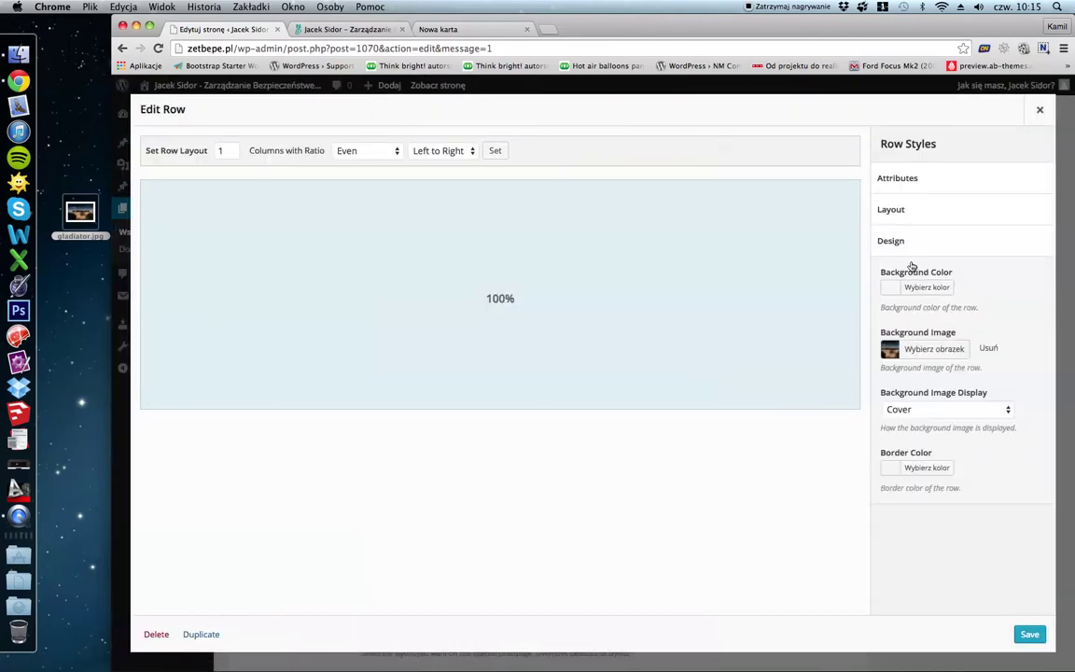
click(928, 351)
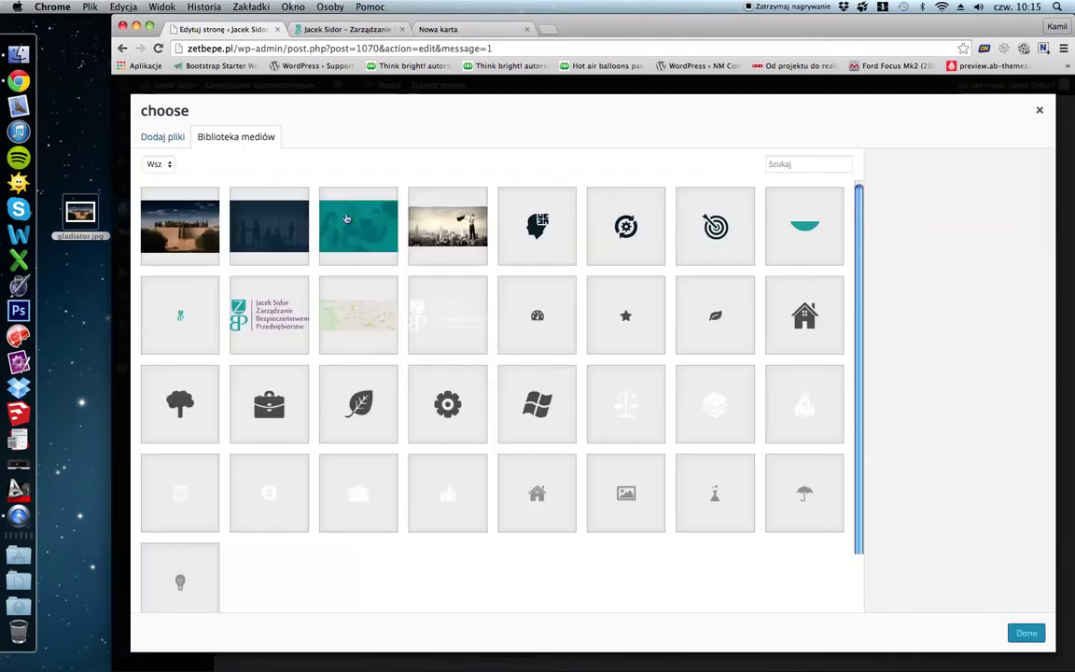
Permanently delete gladiator.jpg, then apply the teal image as background and save the row.
click(345, 235)
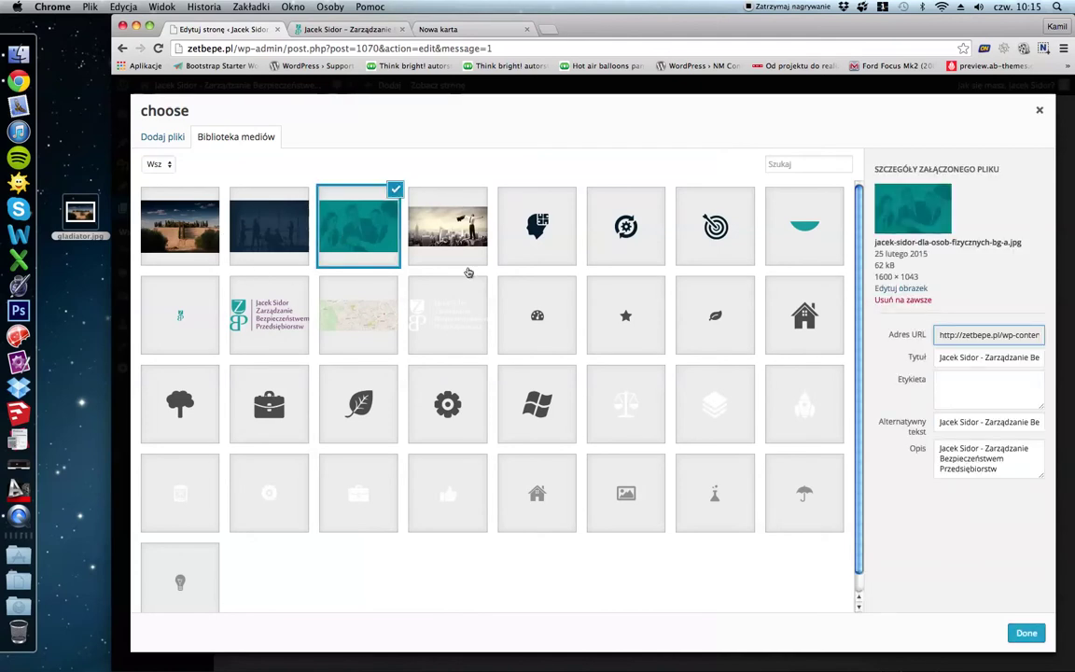
click(184, 221)
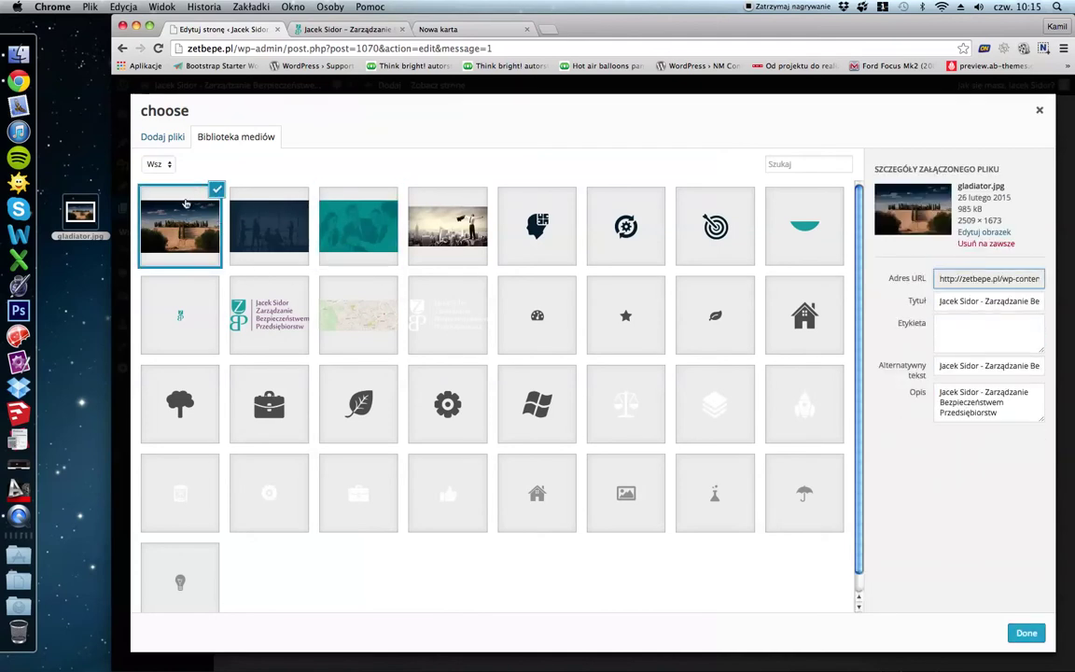
click(985, 245)
click(682, 234)
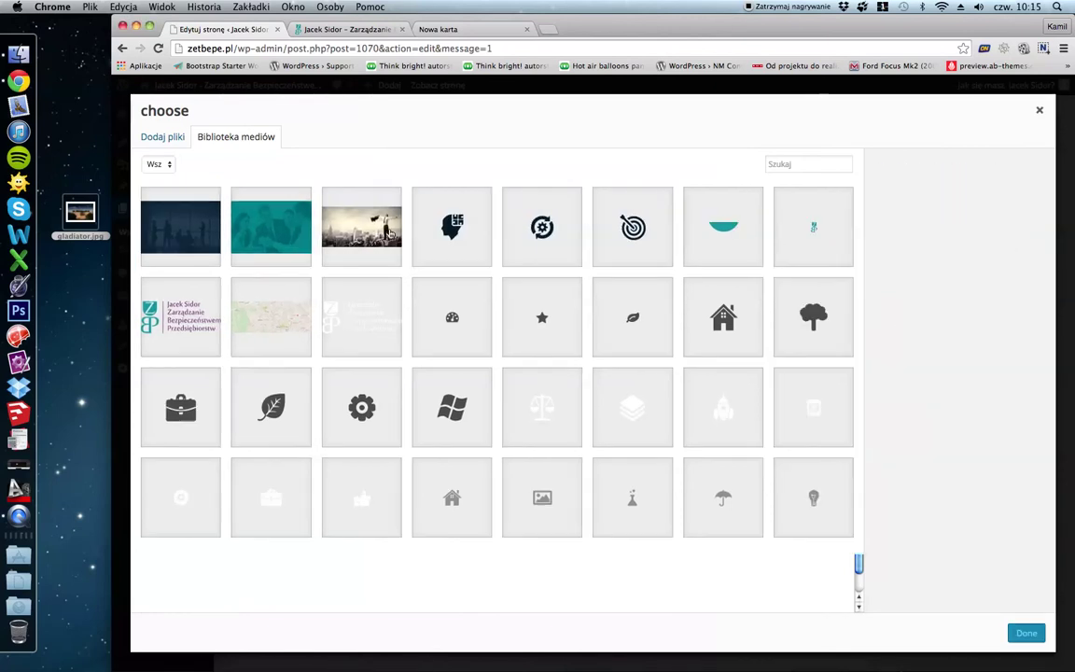
click(258, 233)
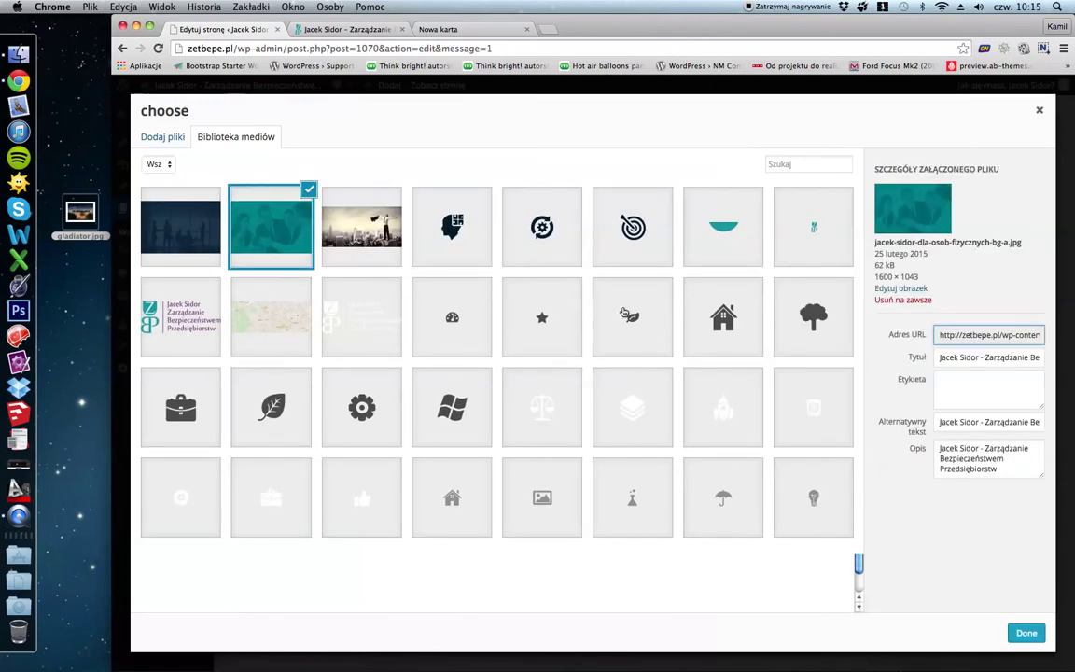
click(1024, 631)
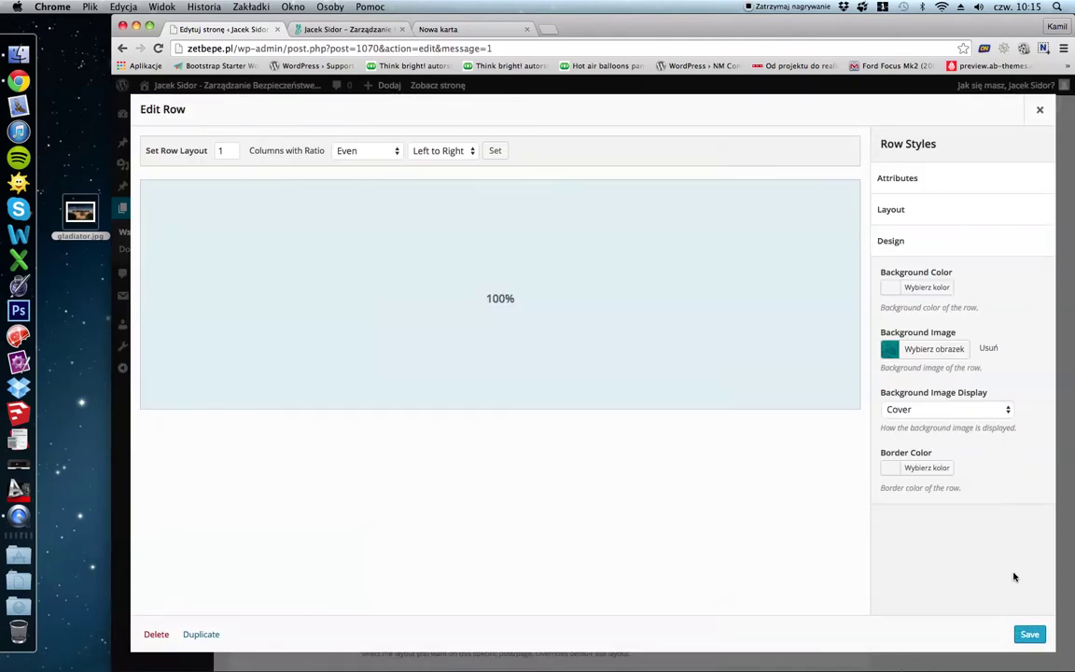
click(1027, 634)
scroll(1001, 338, up, 6)
Update the Home page to publish the restored teal row background.
click(1016, 342)
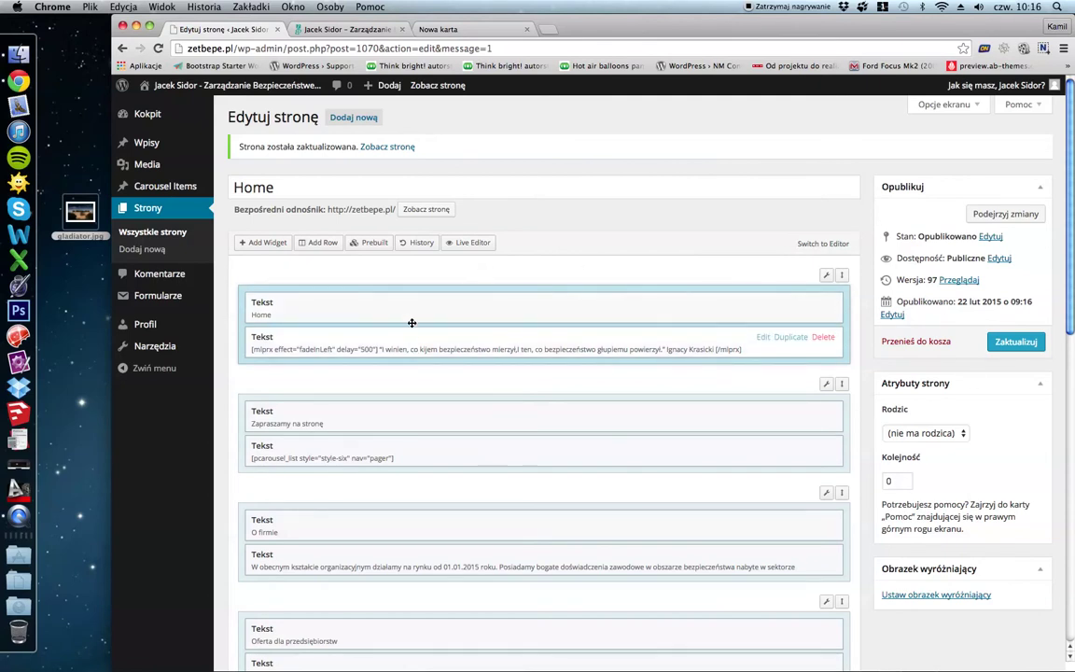
Insert 'ten' into the Krasicki quote widget text, checking the wording against the live site.
click(764, 338)
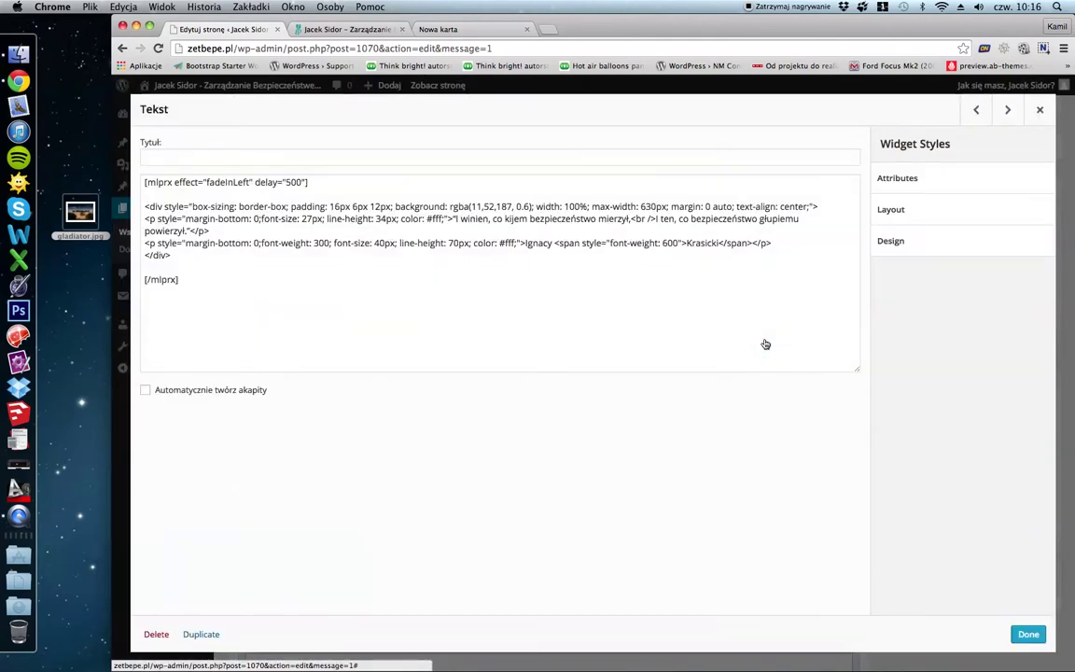
click(458, 219)
text(ten)
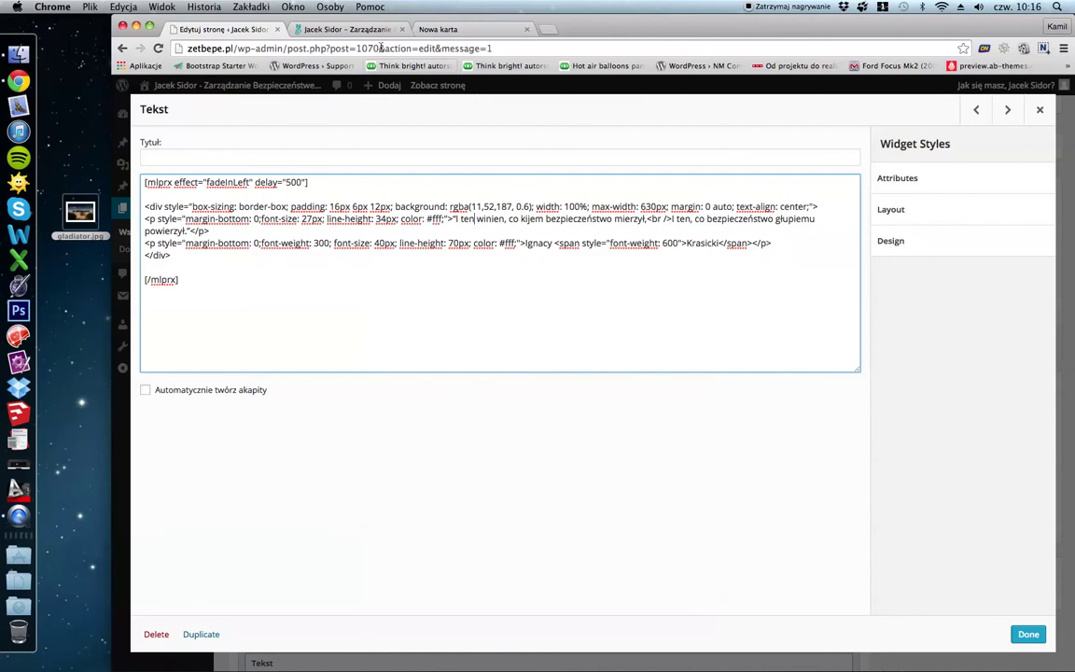
click(353, 29)
scroll(395, 232, up, 15)
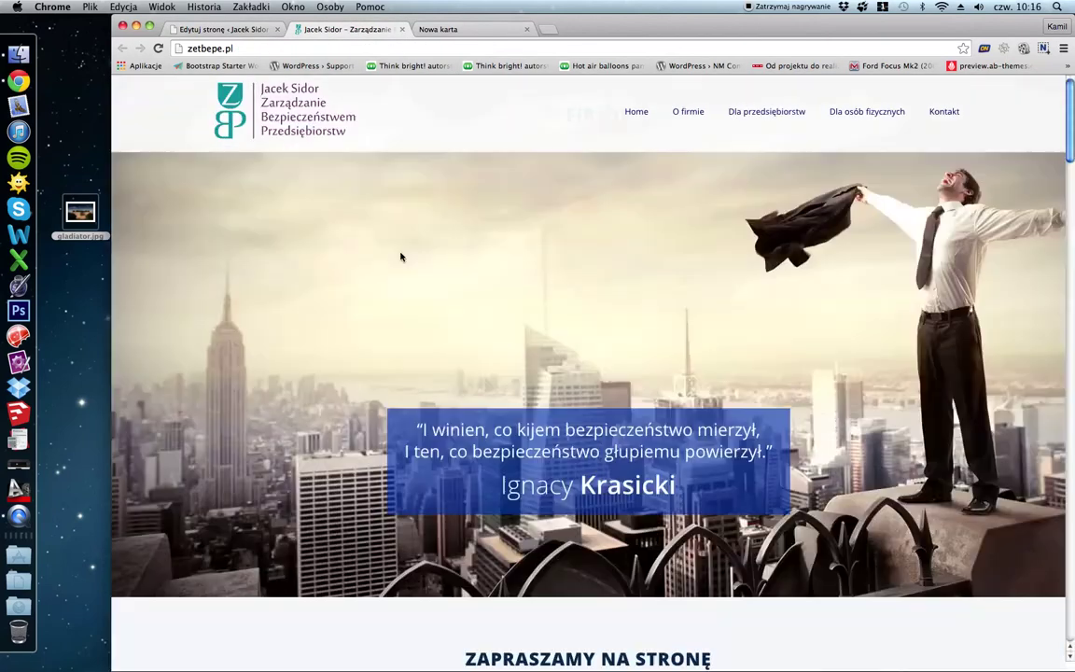
click(221, 29)
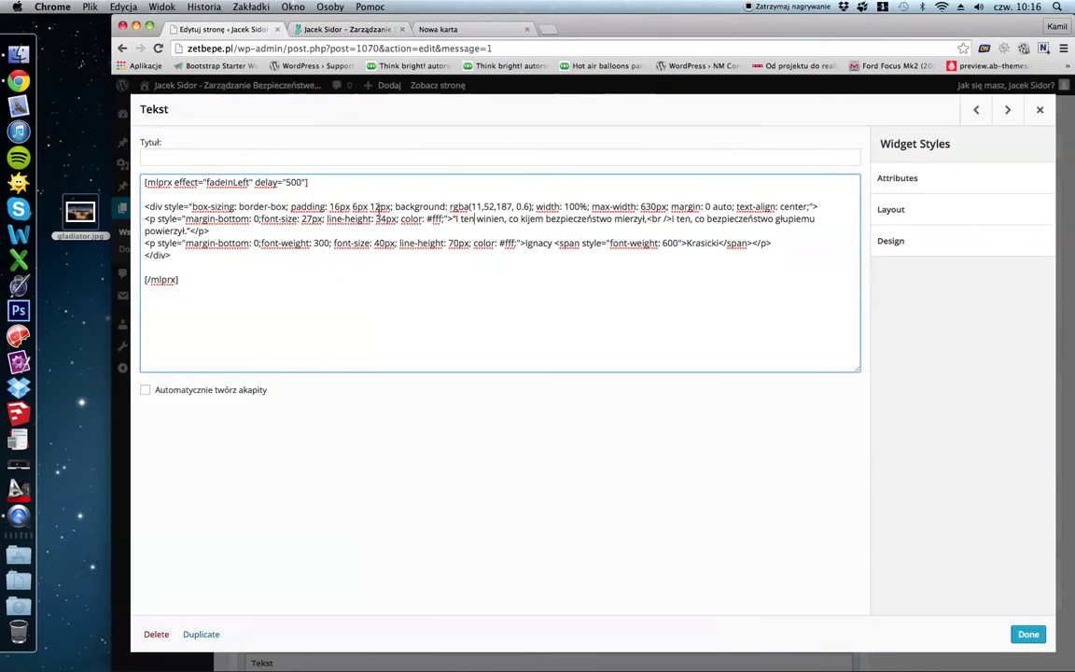
Review the quote's HTML, close the widget editor and update the Home page.
drag(145, 208, 456, 219)
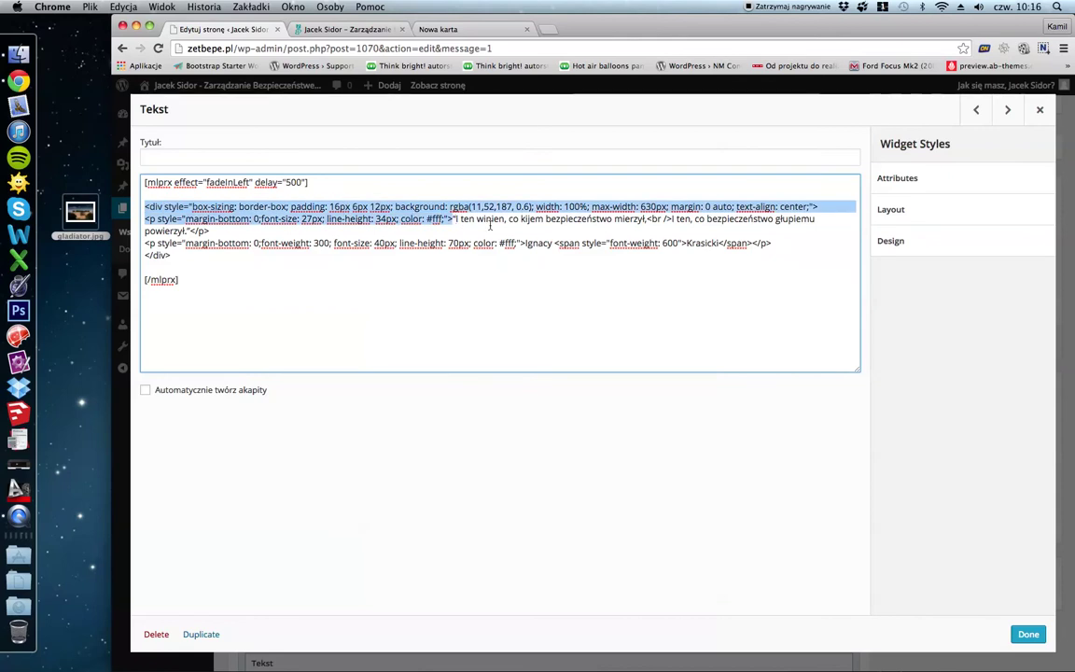
click(456, 218)
drag(453, 219, 193, 235)
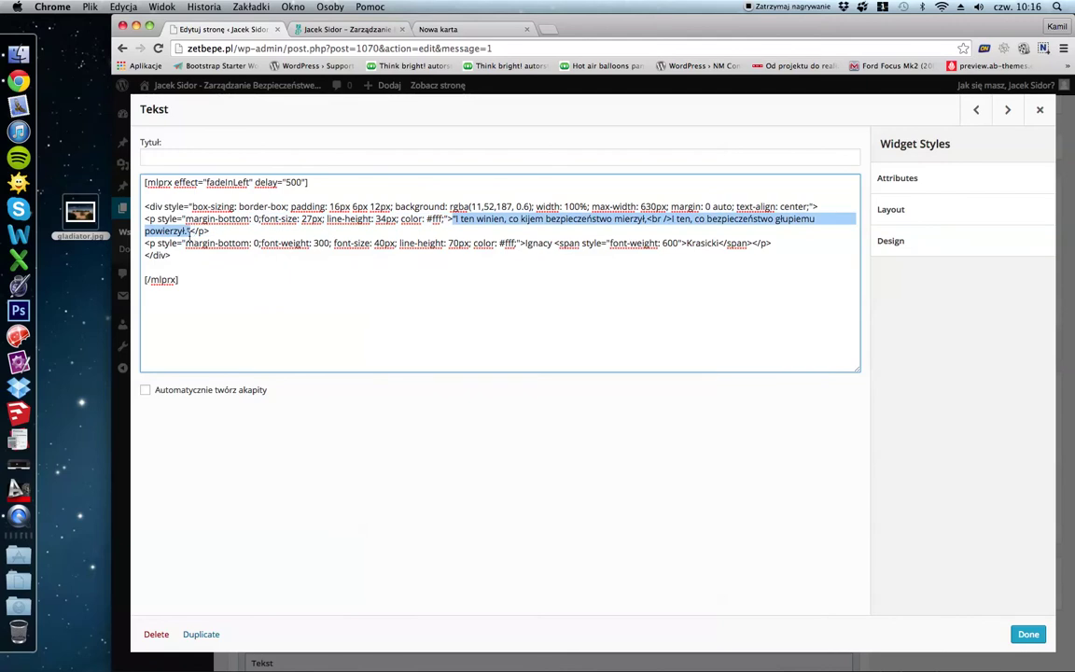
click(209, 230)
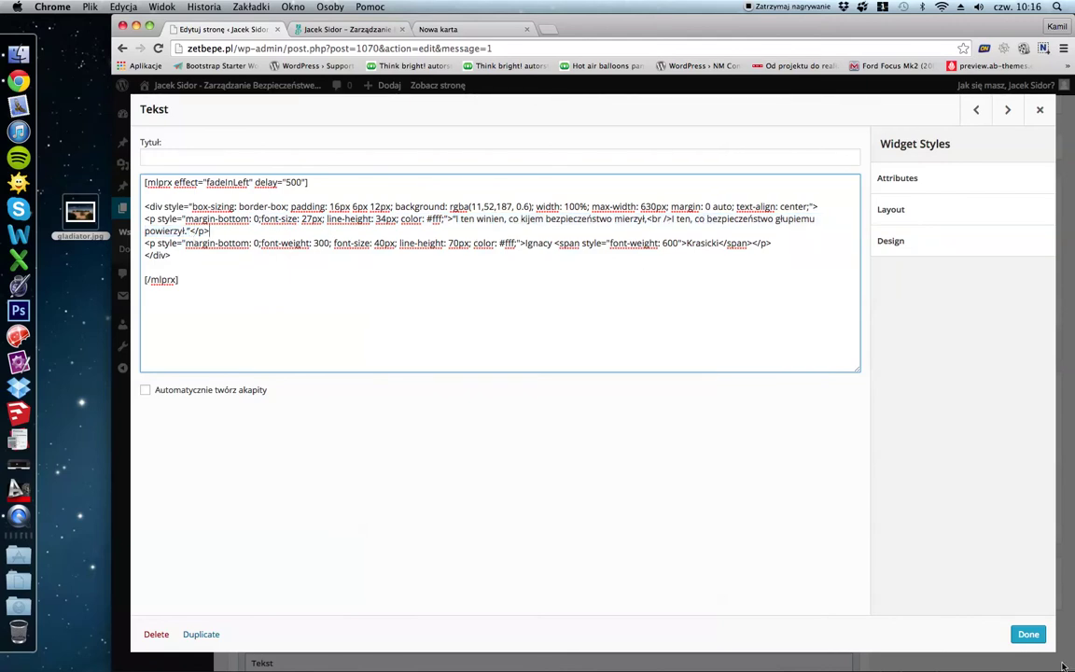
click(1024, 636)
click(1013, 342)
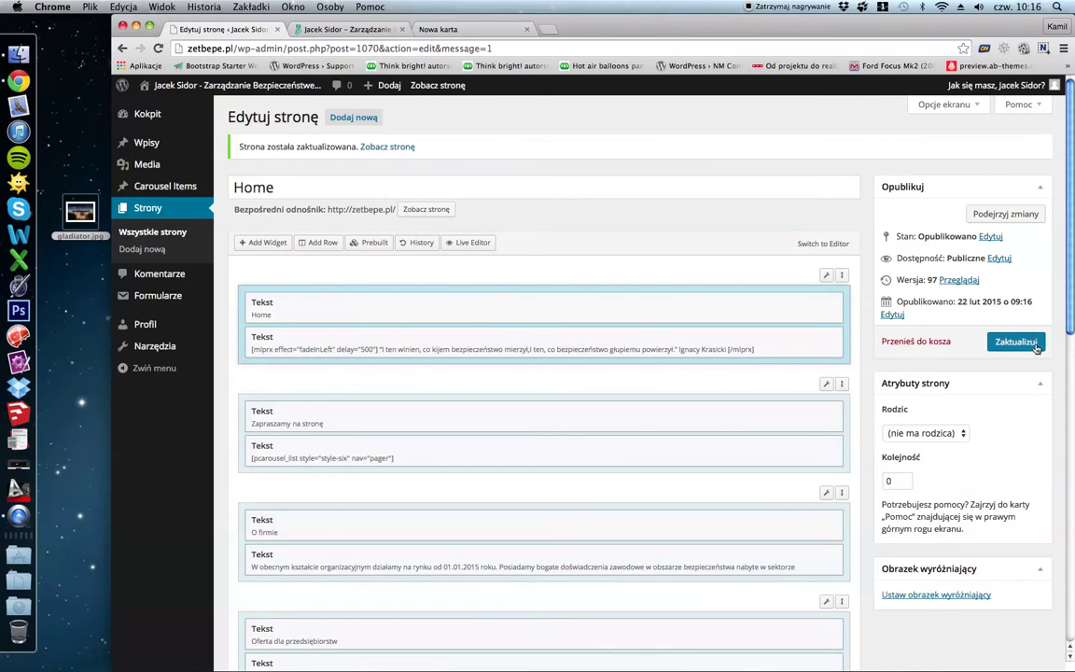
Reload the live homepage and confirm the quote now starts 'I ten winien, co kijem bezpieczeństwo mierzył'.
click(343, 34)
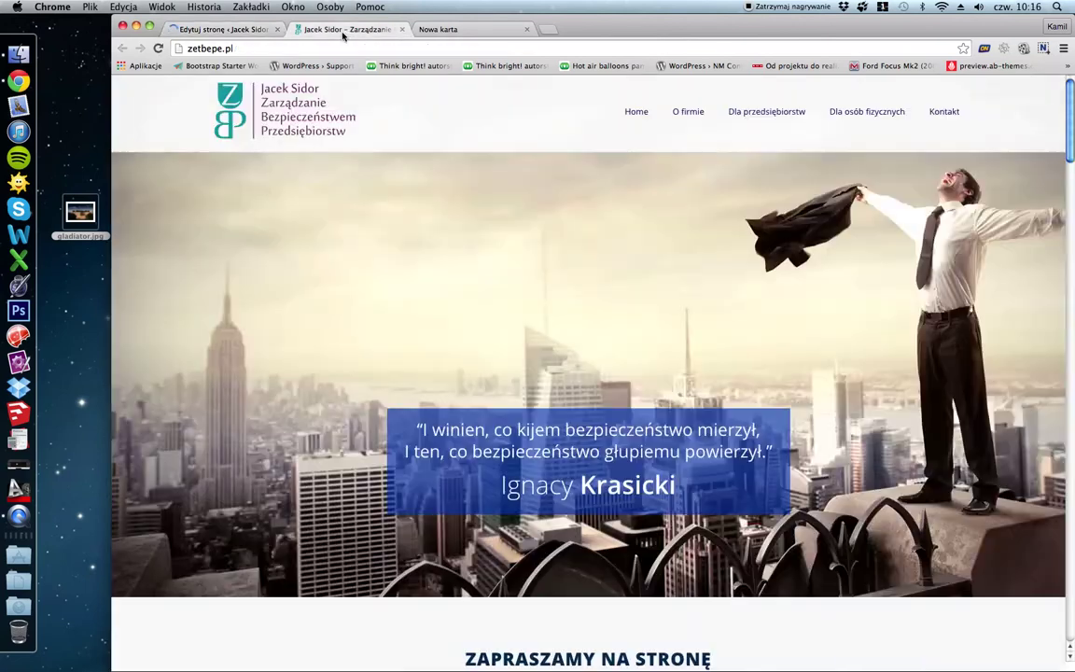
click(157, 47)
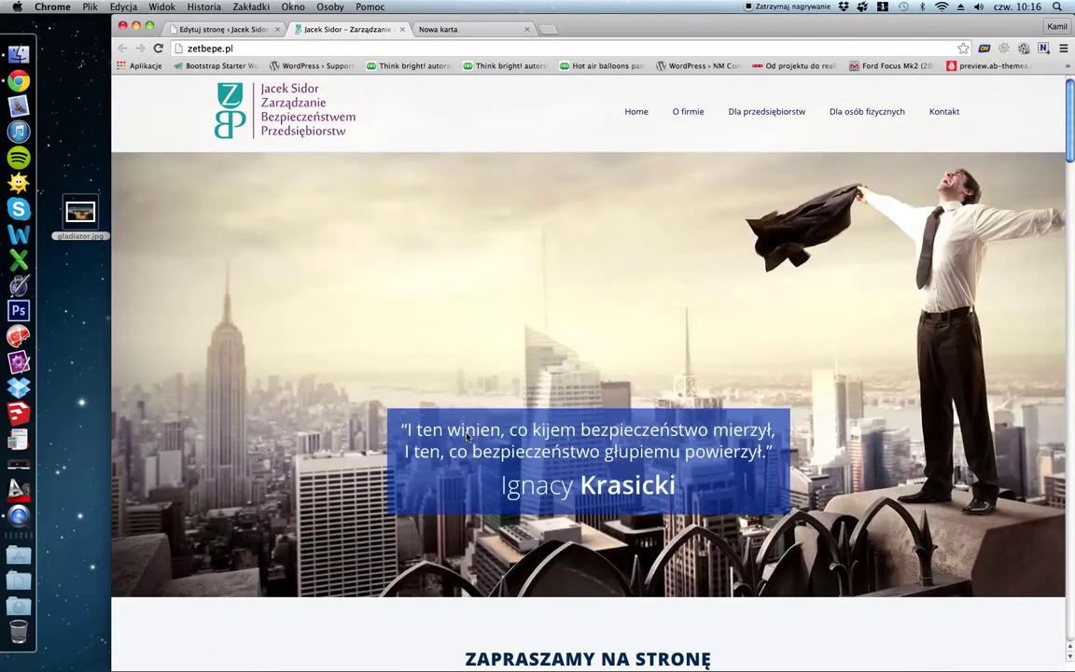
scroll(428, 298, down, 15)
scroll(427, 298, down, 15)
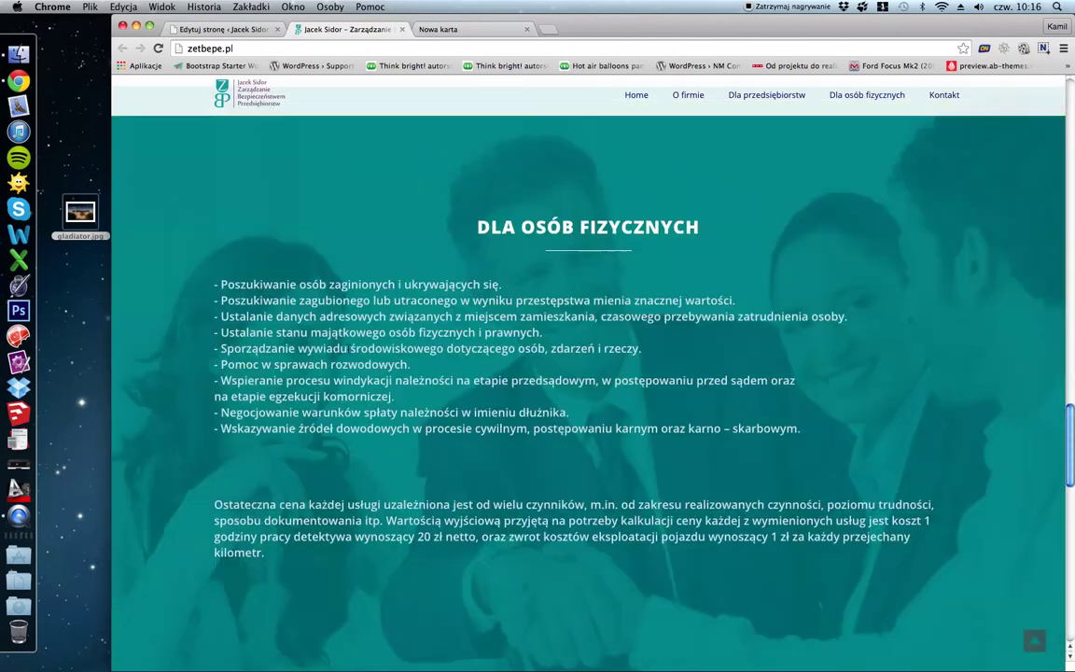
scroll(252, 336, up, 20)
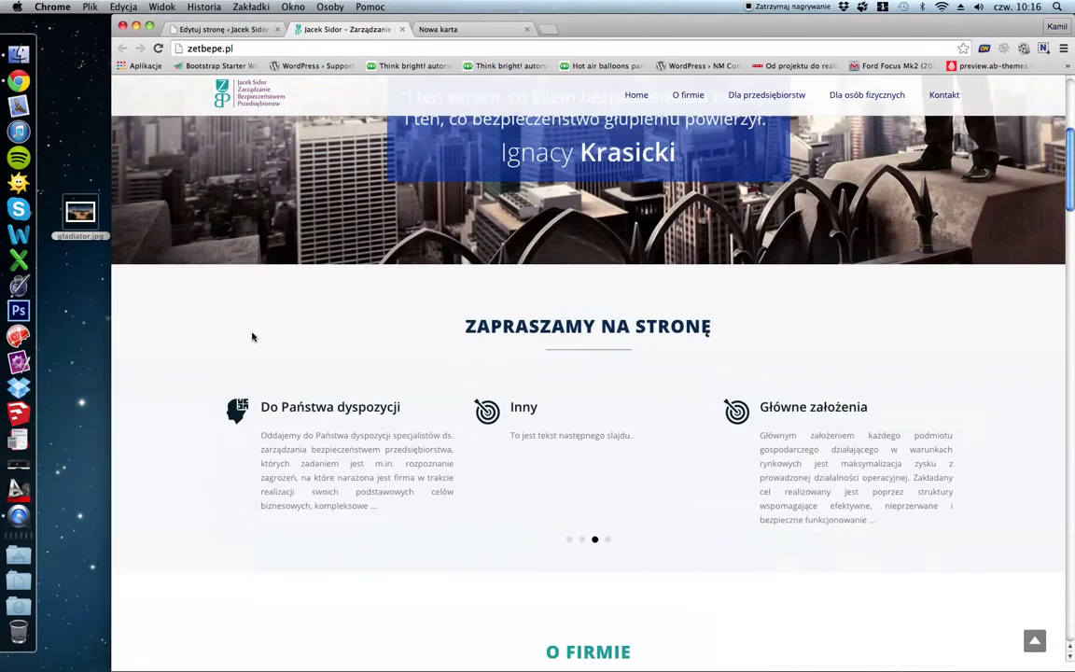